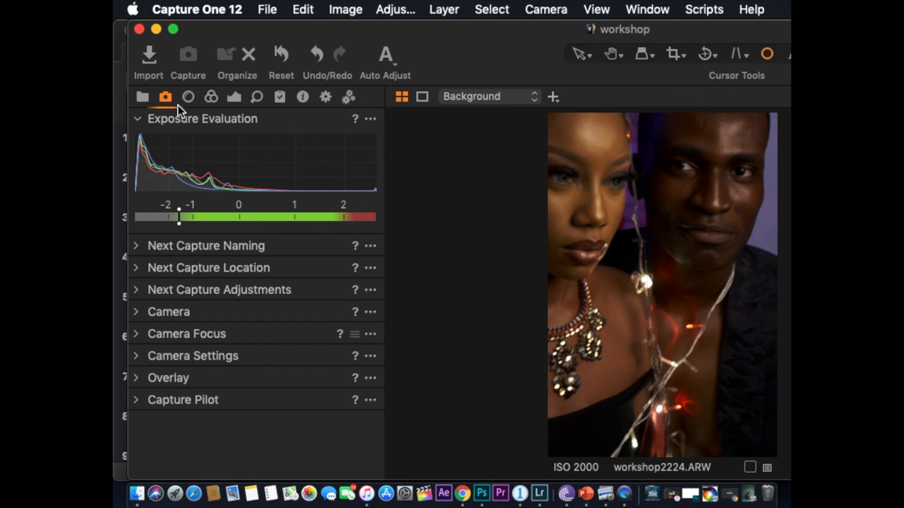
# Open the recent capture collection of 28 November 2019 at 10:09 AM, and resize and reposition the workshop window to fit the screen
pyautogui.click(144, 98)
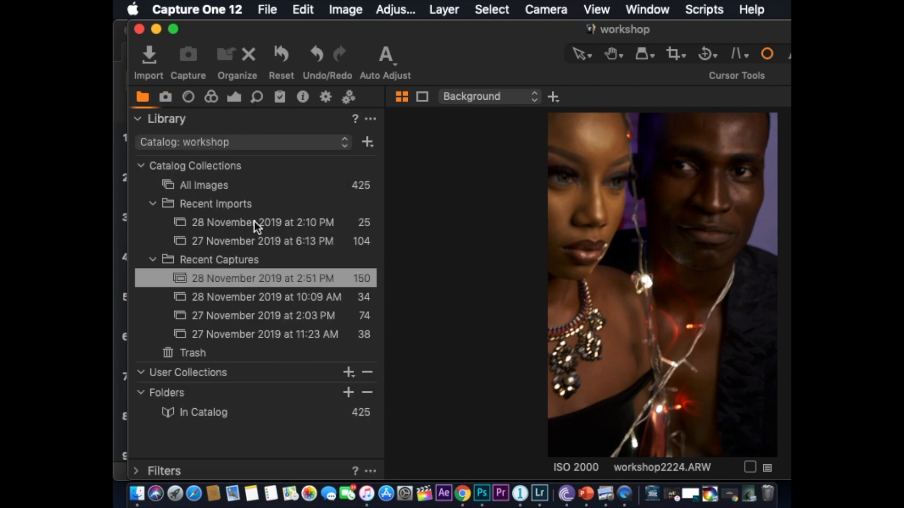
pyautogui.click(278, 298)
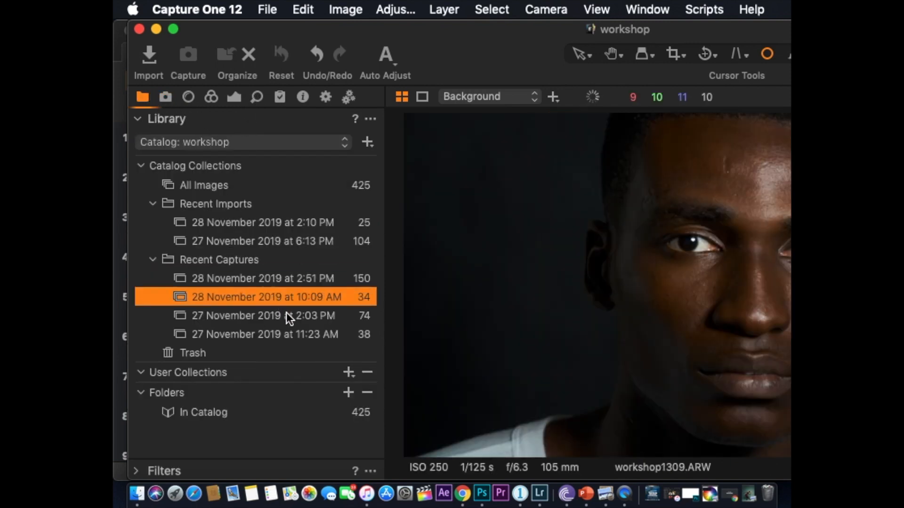
pyautogui.moveTo(453, 38); pyautogui.dragTo(431, 22)
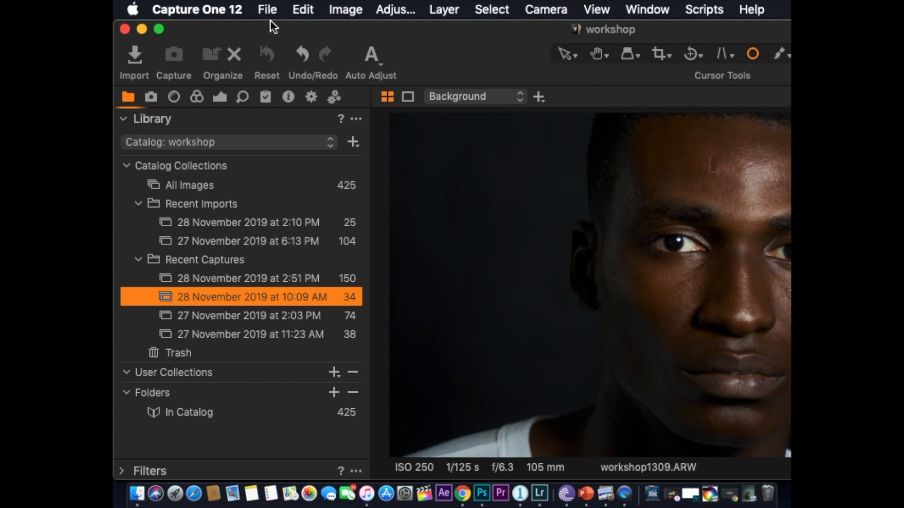
pyautogui.moveTo(218, 26)
pyautogui.mouseDown()
pyautogui.moveTo(155, 25)
pyautogui.moveTo(251, 27)
pyautogui.mouseUp()
pyautogui.moveTo(114, 22); pyautogui.dragTo(337, 198)
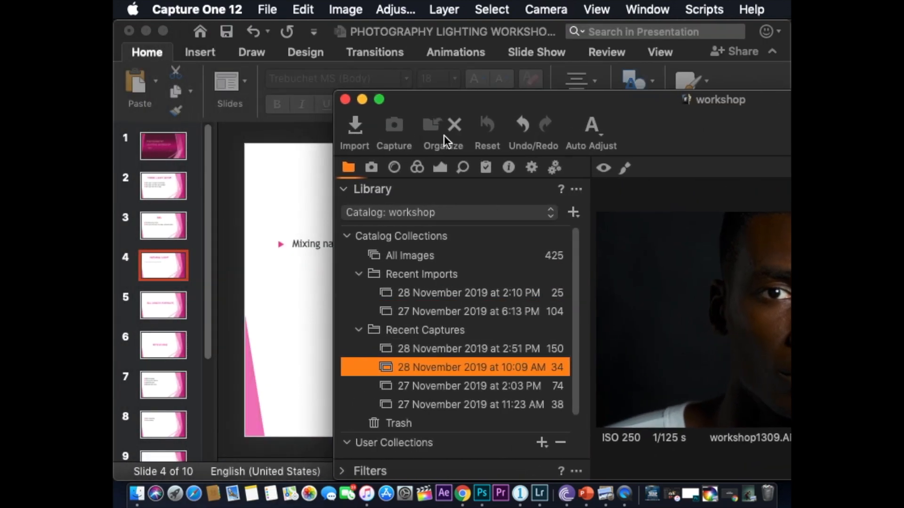
pyautogui.moveTo(428, 92); pyautogui.dragTo(222, 44)
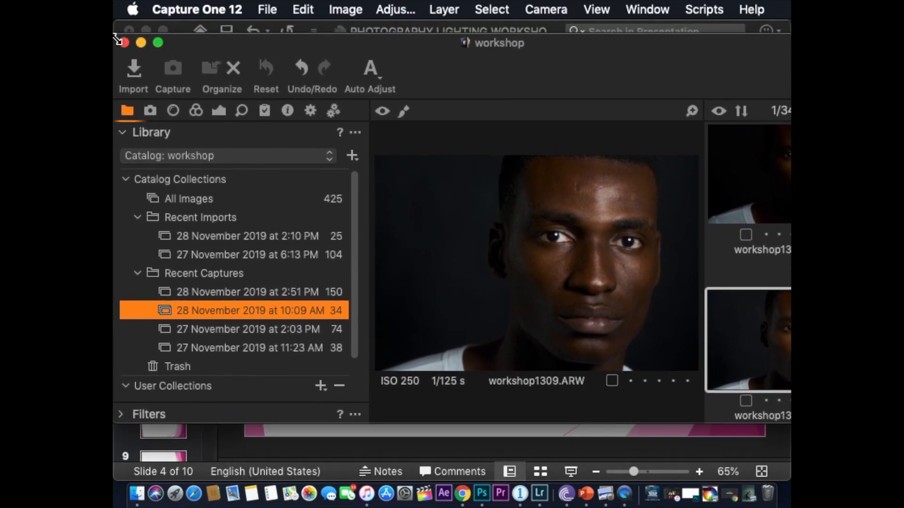
pyautogui.moveTo(116, 33); pyautogui.dragTo(192, 33)
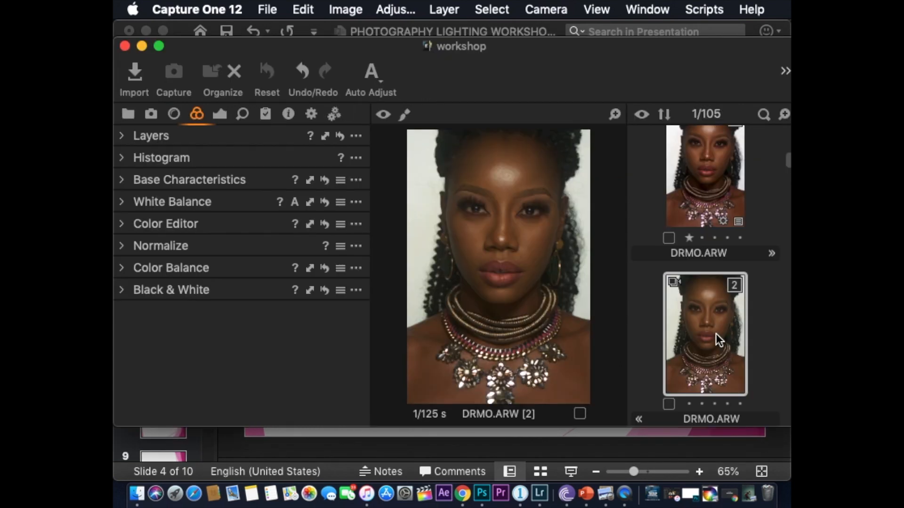
# Set a custom white balance for DRMO.ARW [2] by sampling the white backdrop beside the model's head
pyautogui.click(121, 138)
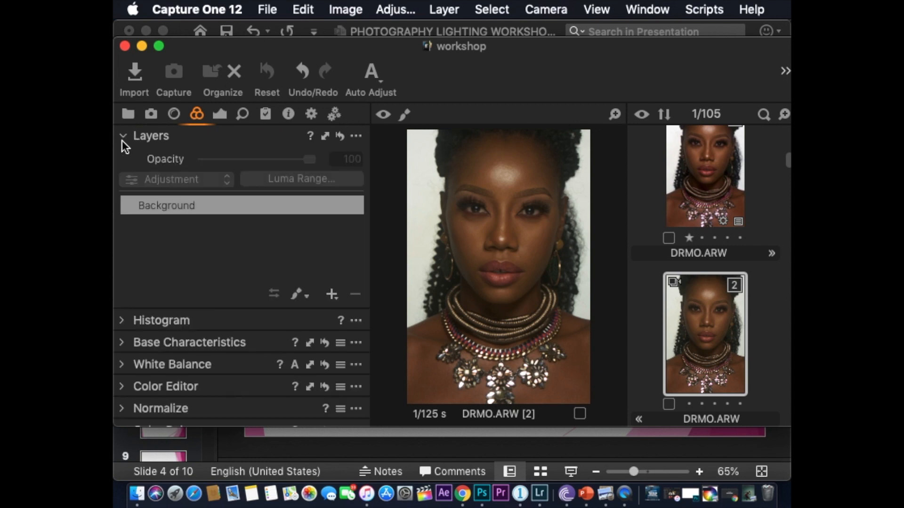
pyautogui.click(122, 140)
pyautogui.click(122, 202)
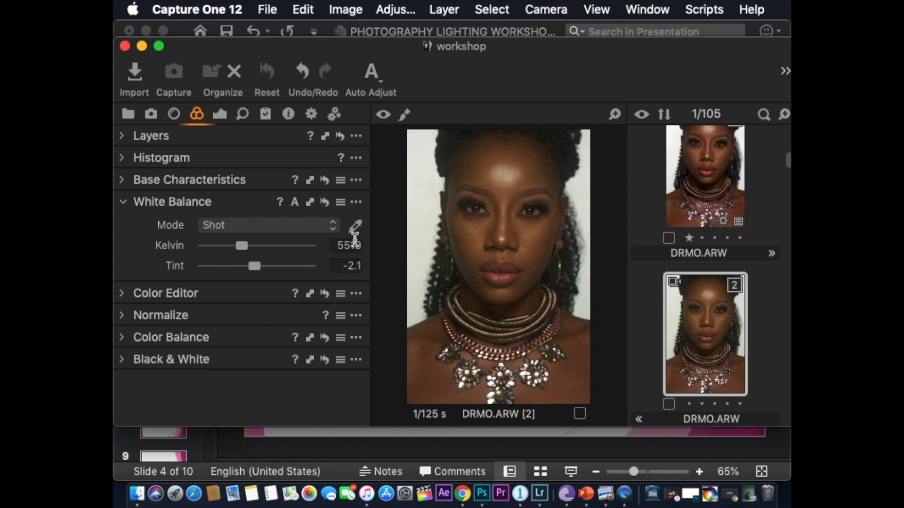
pyautogui.click(357, 225)
pyautogui.click(427, 187)
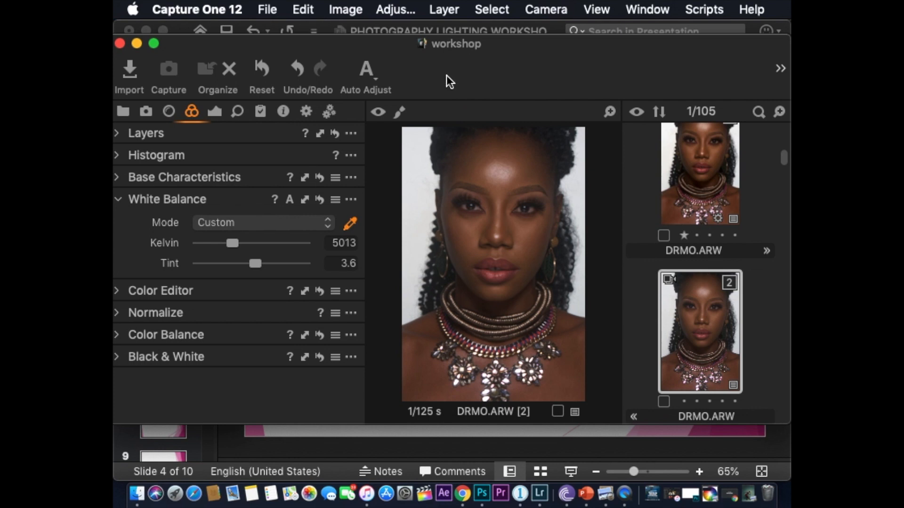
# Set the RGB levels white point to 225 and raise the black point slightly, and add a little clarity with the Natural method
pyautogui.click(214, 111)
pyautogui.click(125, 152)
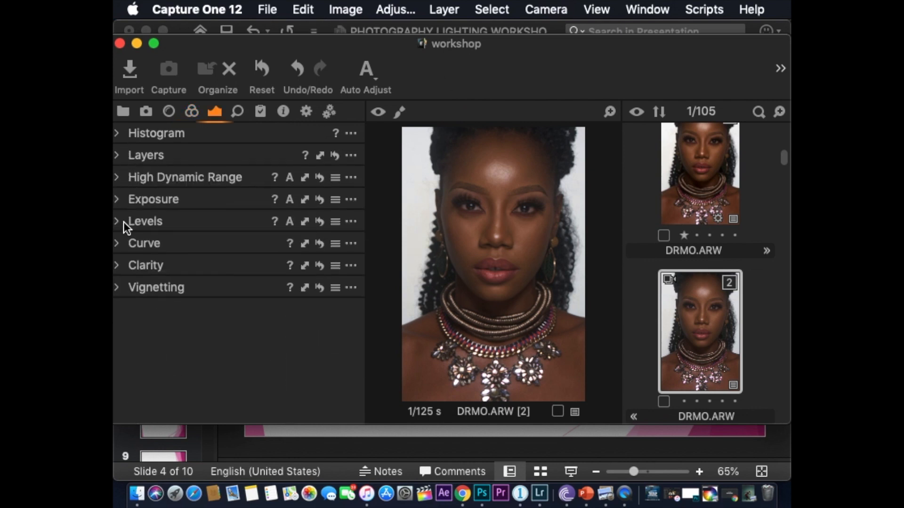
pyautogui.click(124, 224)
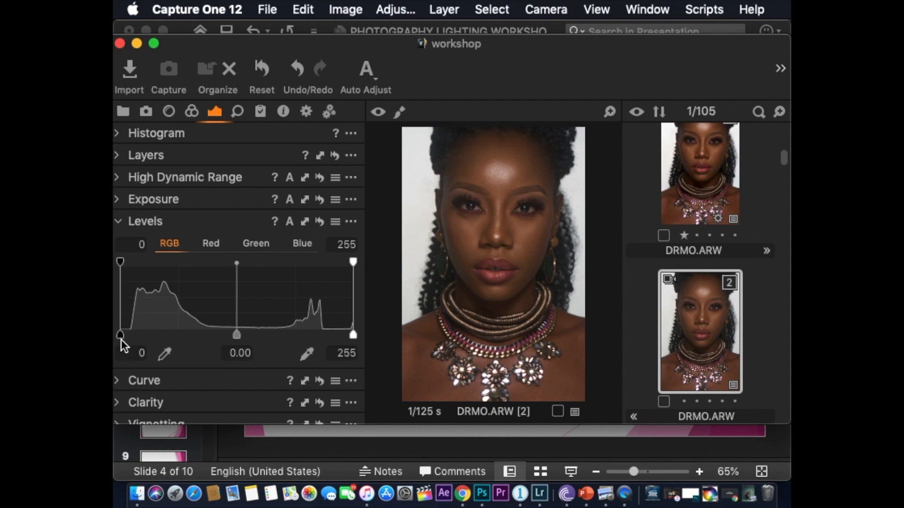
pyautogui.moveTo(352, 335); pyautogui.dragTo(322, 335)
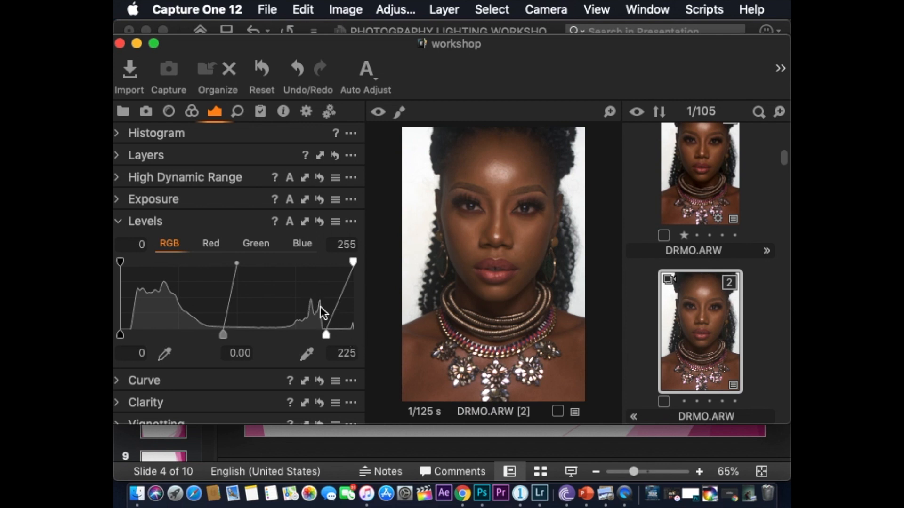
pyautogui.moveTo(120, 335); pyautogui.dragTo(129, 338)
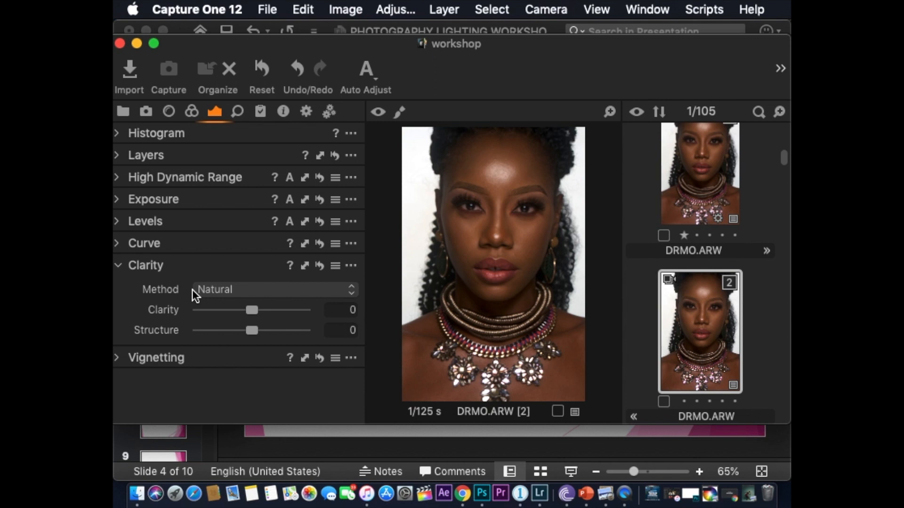
pyautogui.moveTo(251, 314); pyautogui.dragTo(257, 313)
# Add a new adjustment layer above the background and name it skin
pyautogui.click(192, 112)
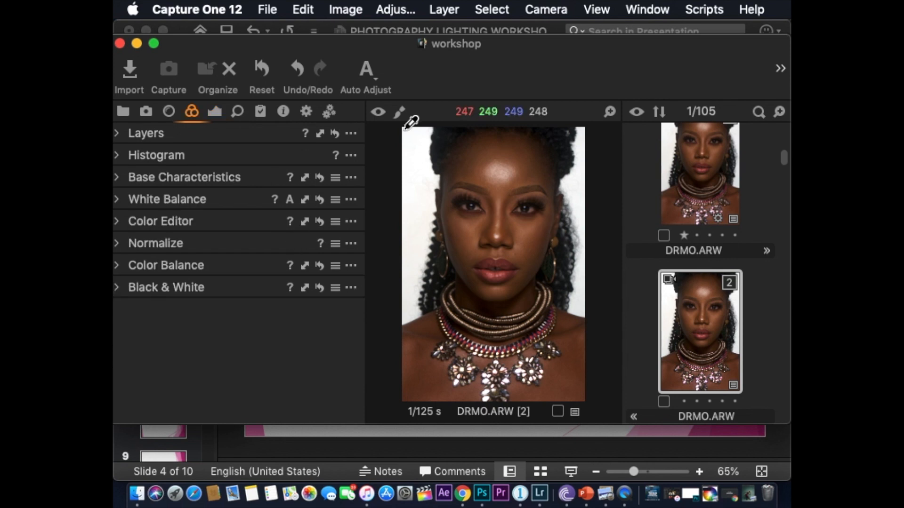
pyautogui.click(146, 133)
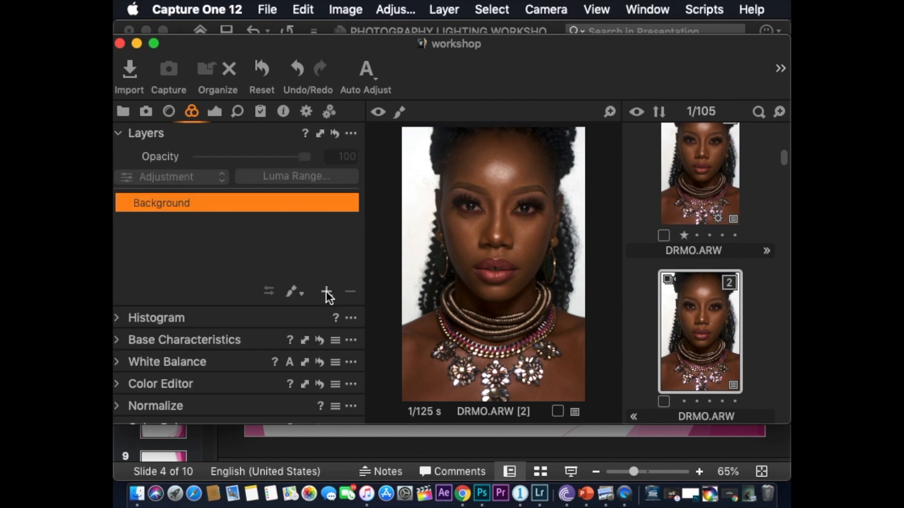
pyautogui.click(326, 291)
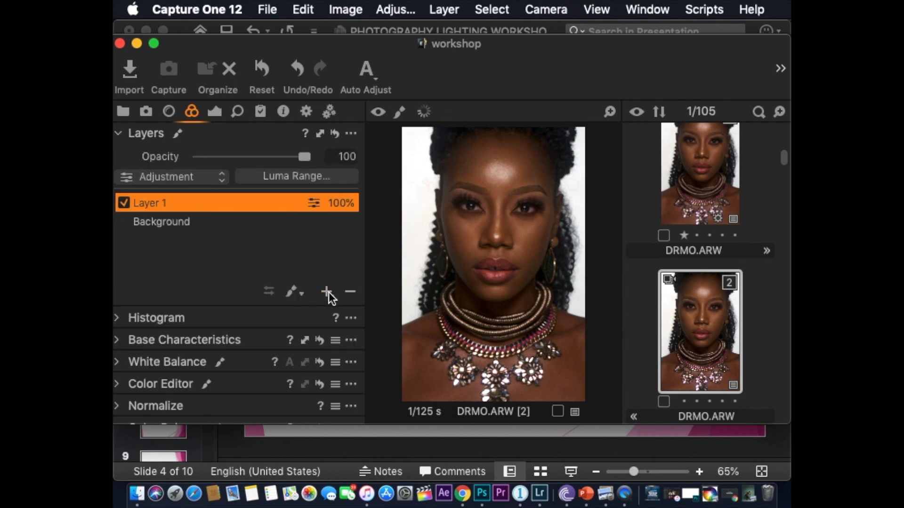
pyautogui.doubleClick(165, 197)
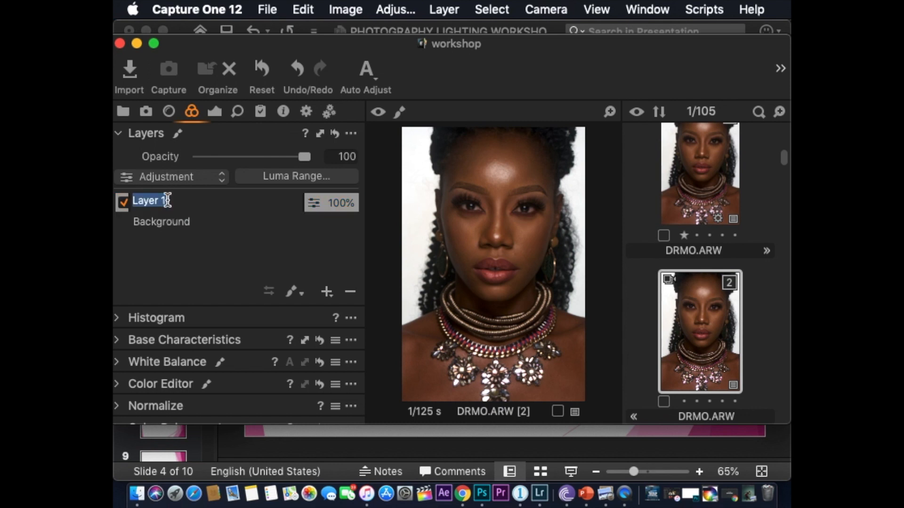
pyautogui.write('skin')
pyautogui.press('Return')
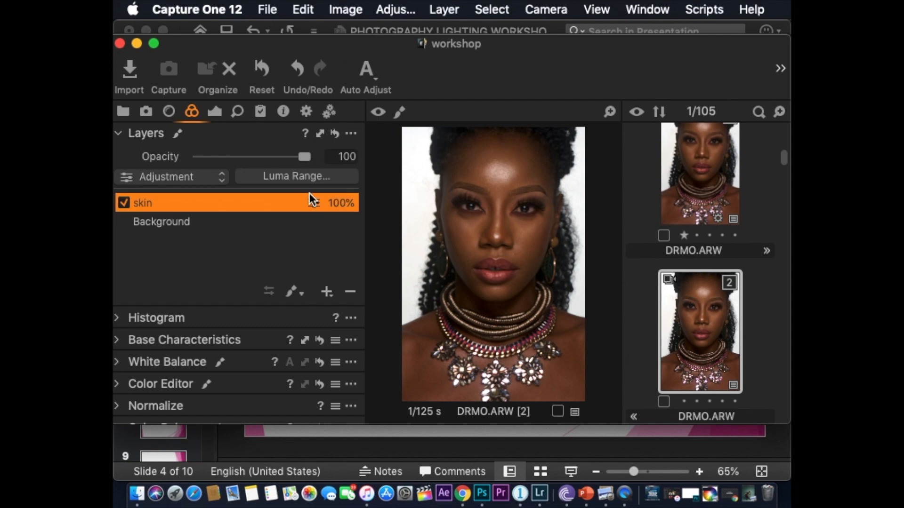
# Activate mask drawing on the skin layer and set the mask to always display
pyautogui.click(298, 291)
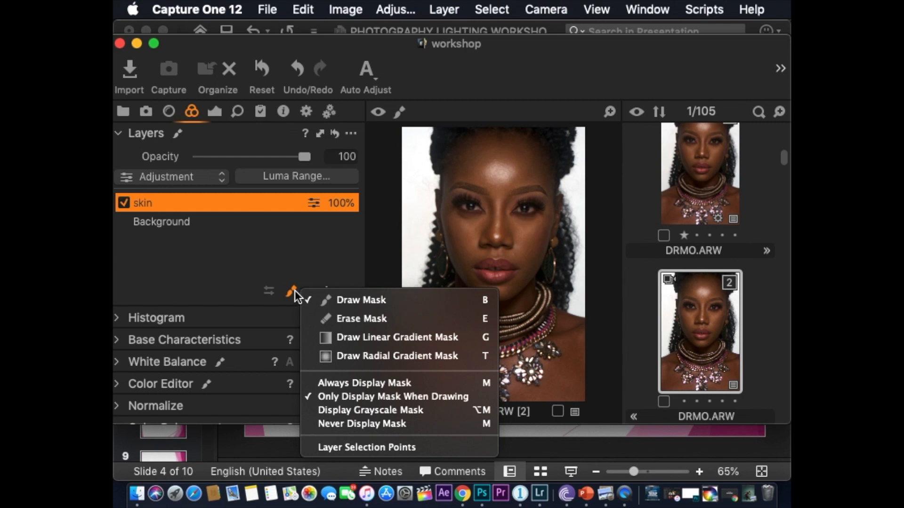
pyautogui.rightClick(294, 289)
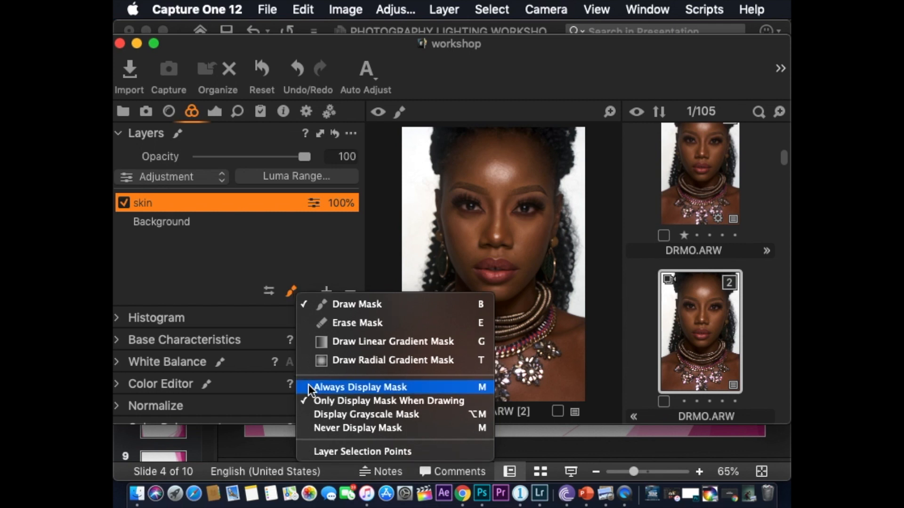
pyautogui.click(309, 387)
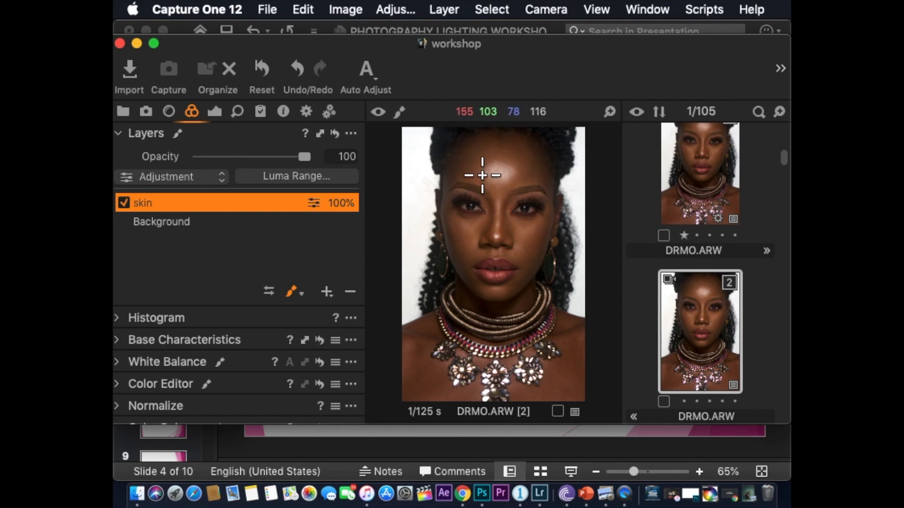
# Paint the skin layer's mask over the model's shoulders, chest and neck, and set the mask to display only when drawing
pyautogui.press('super+plus')
pyautogui.press('super+plus')
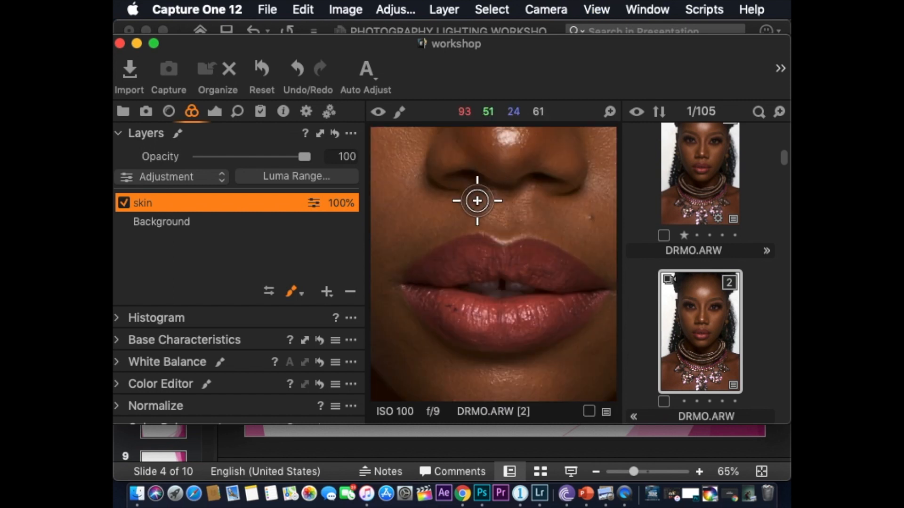
pyautogui.press('space')
pyautogui.moveTo(467, 205); pyautogui.dragTo(463, 200)
pyautogui.scroll(15, 463, 199)
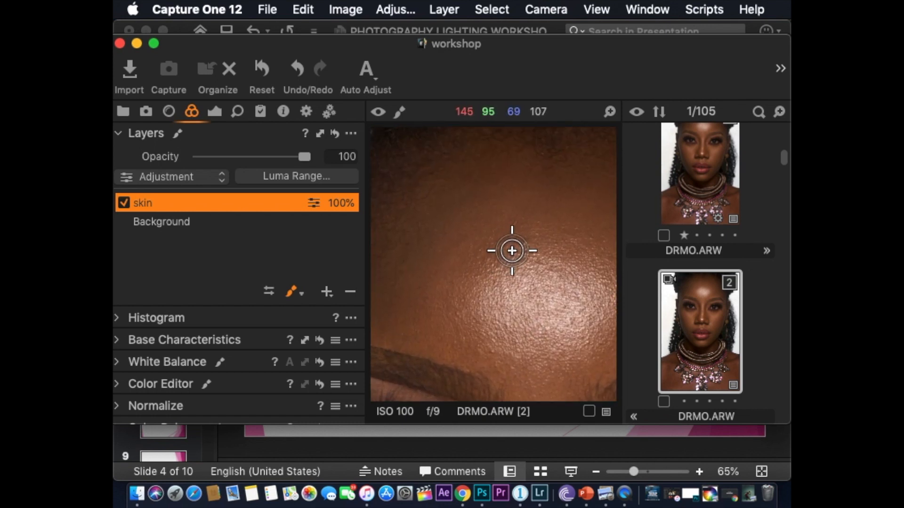
pyautogui.press(',')
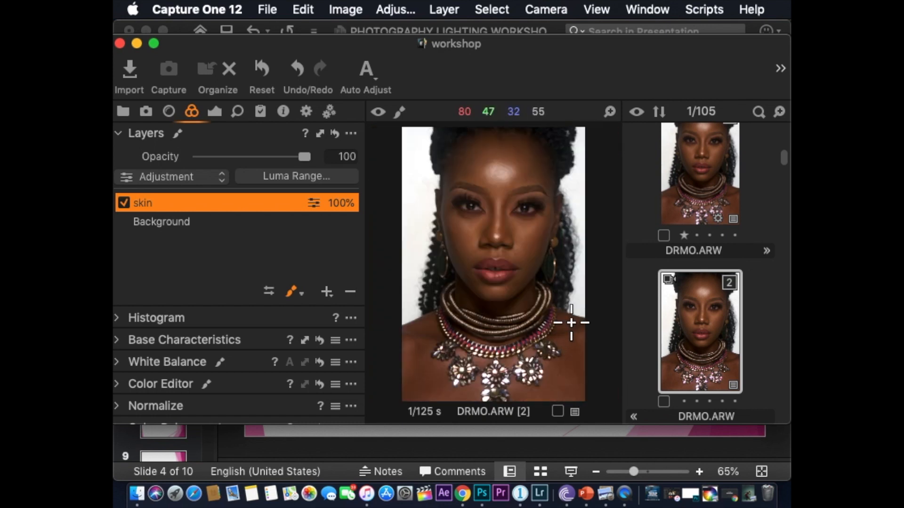
pyautogui.moveTo(563, 332)
pyautogui.mouseDown()
pyautogui.moveTo(566, 323)
pyautogui.moveTo(580, 334)
pyautogui.moveTo(579, 326)
pyautogui.moveTo(571, 326)
pyautogui.moveTo(575, 379)
pyautogui.moveTo(566, 356)
pyautogui.moveTo(580, 398)
pyautogui.mouseUp()
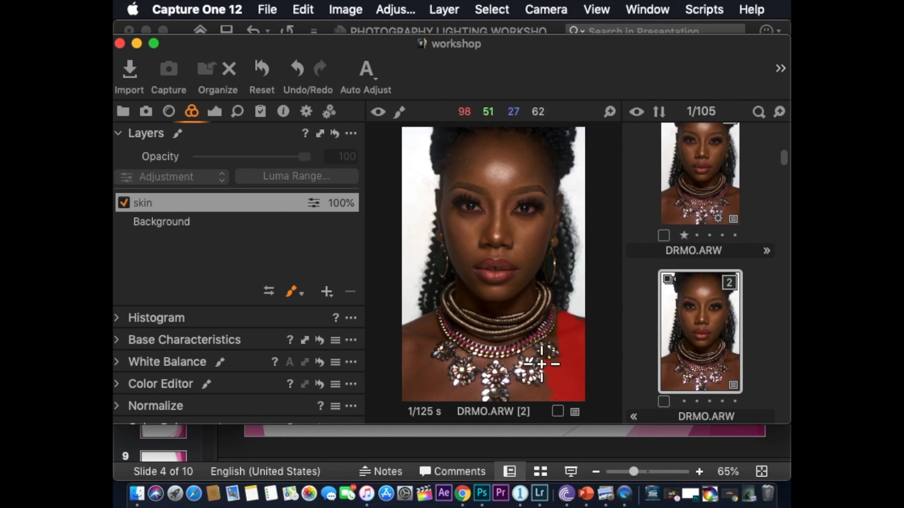
pyautogui.moveTo(555, 368)
pyautogui.mouseDown()
pyautogui.moveTo(517, 398)
pyautogui.moveTo(477, 384)
pyautogui.moveTo(440, 393)
pyautogui.moveTo(414, 378)
pyautogui.moveTo(435, 368)
pyautogui.moveTo(422, 333)
pyautogui.moveTo(517, 362)
pyautogui.mouseUp()
pyautogui.moveTo(471, 301)
pyautogui.mouseDown()
pyautogui.moveTo(465, 294)
pyautogui.moveTo(519, 309)
pyautogui.moveTo(500, 324)
pyautogui.mouseUp()
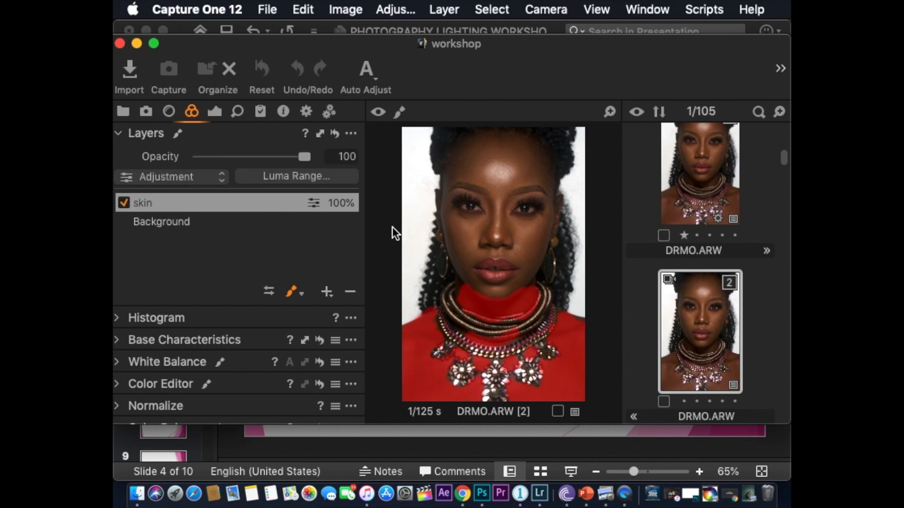
pyautogui.click(295, 293)
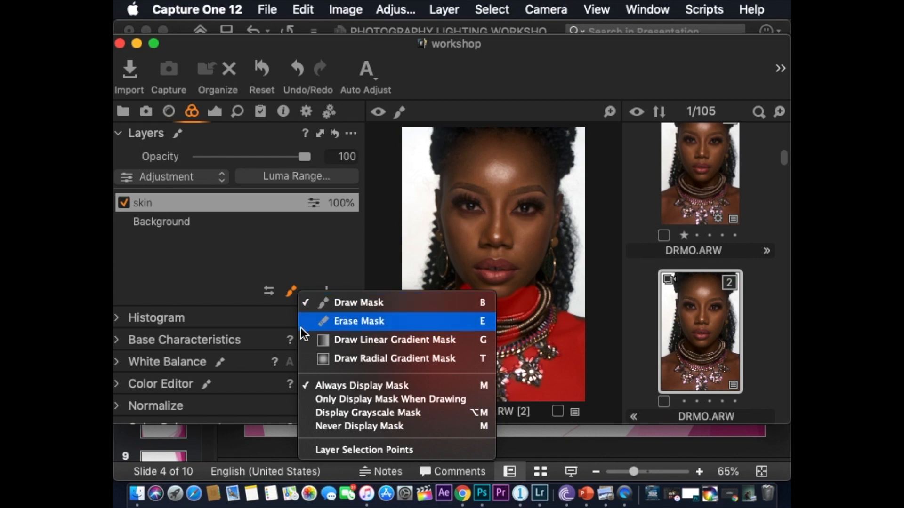
pyautogui.click(310, 400)
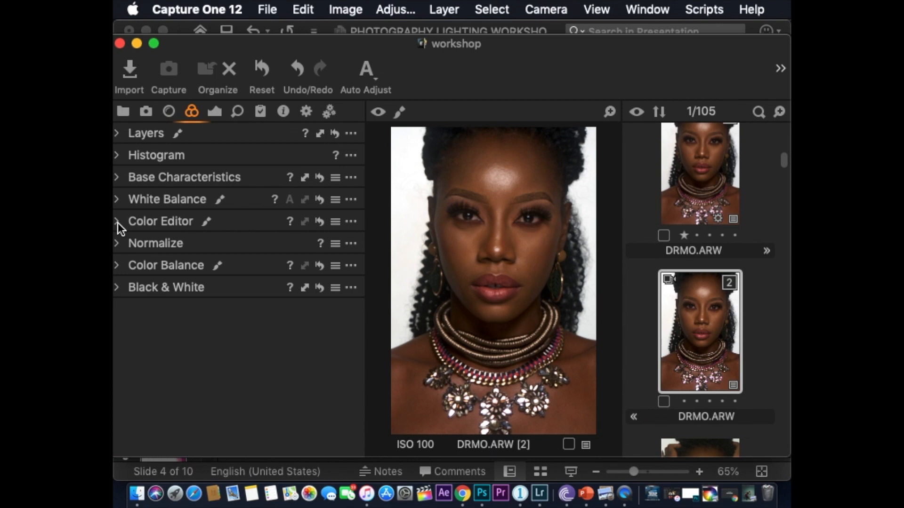
# Sample the model's cheek as the Color Editor skin tone, and set uniformity to 26.5 for hue and 36.8 for saturation
pyautogui.click(118, 223)
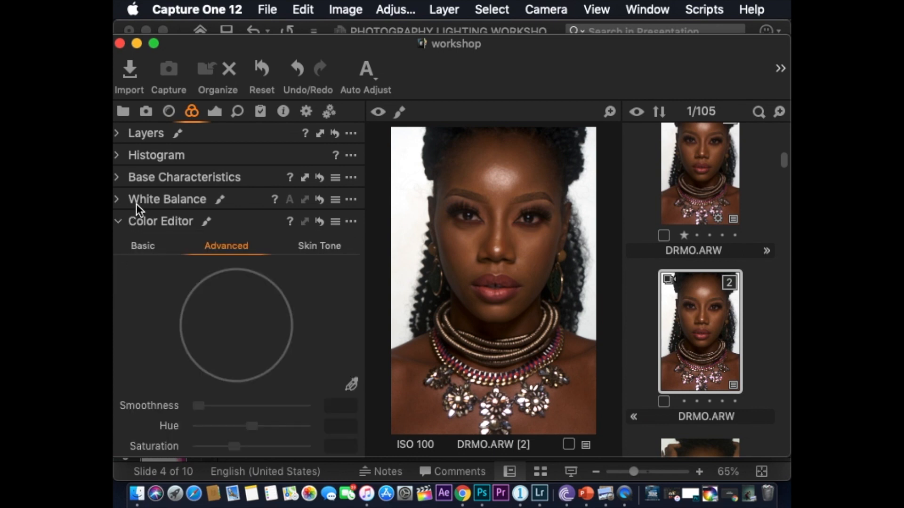
pyautogui.click(320, 245)
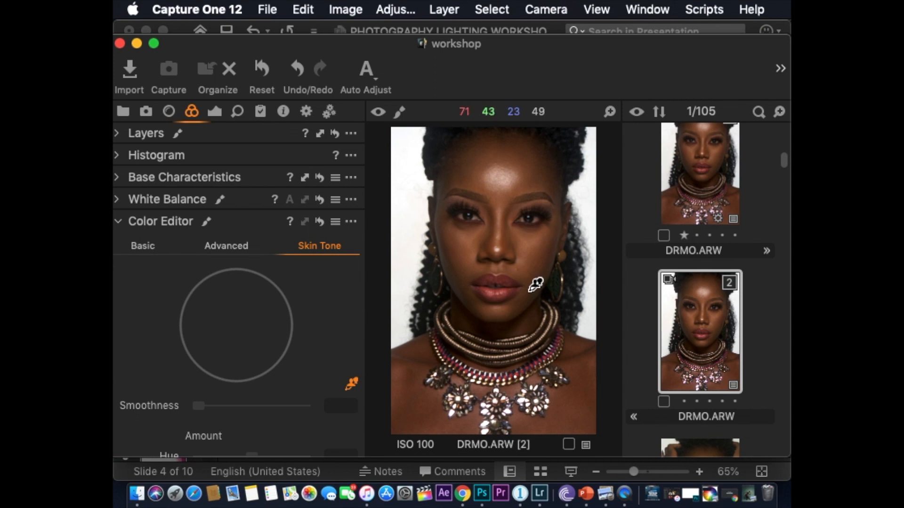
pyautogui.click(528, 245)
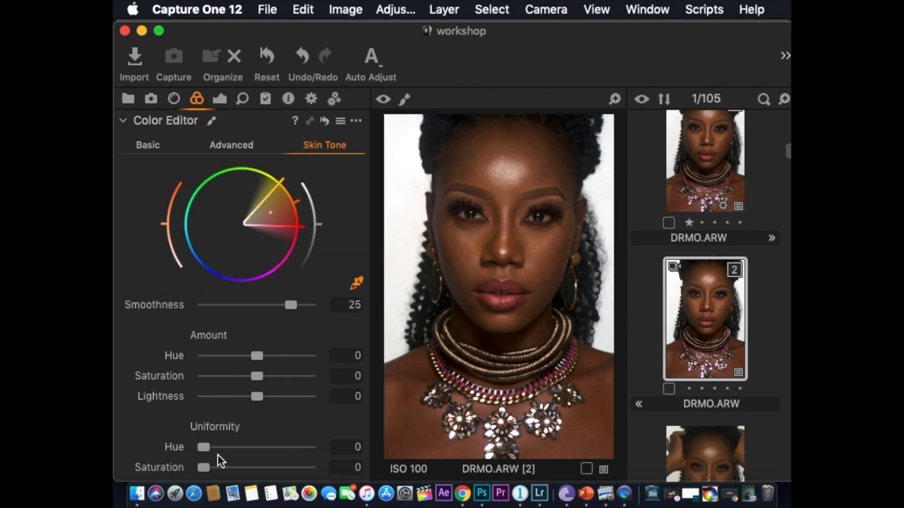
pyautogui.moveTo(203, 446); pyautogui.dragTo(231, 448)
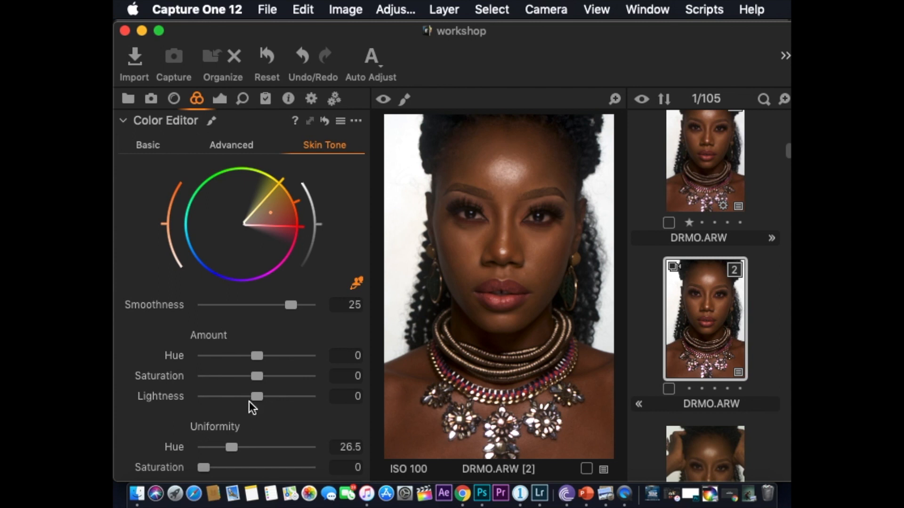
pyautogui.moveTo(205, 469); pyautogui.dragTo(245, 456)
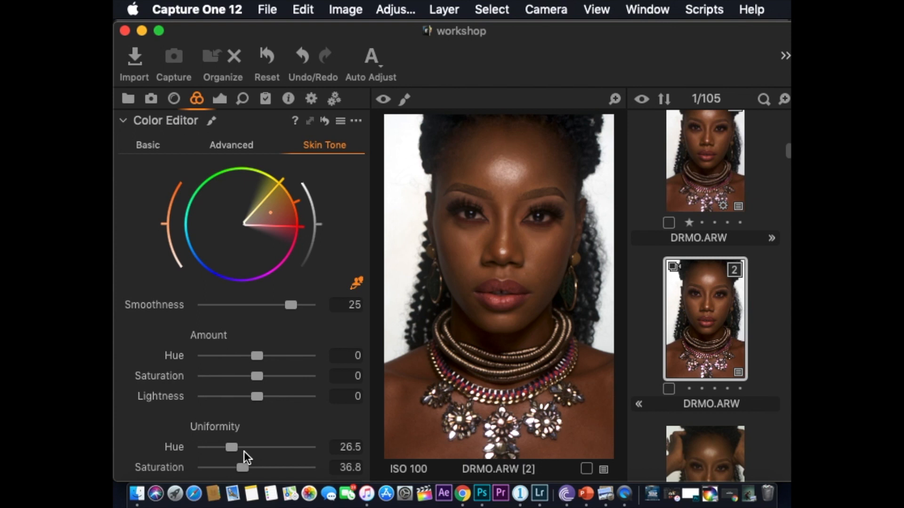
# Send the portrait to Photoshop CC 2018 for editing as a 16-bit PSD in Adobe RGB (1998) at 300 px/in and 100% scale
pyautogui.rightClick(524, 100)
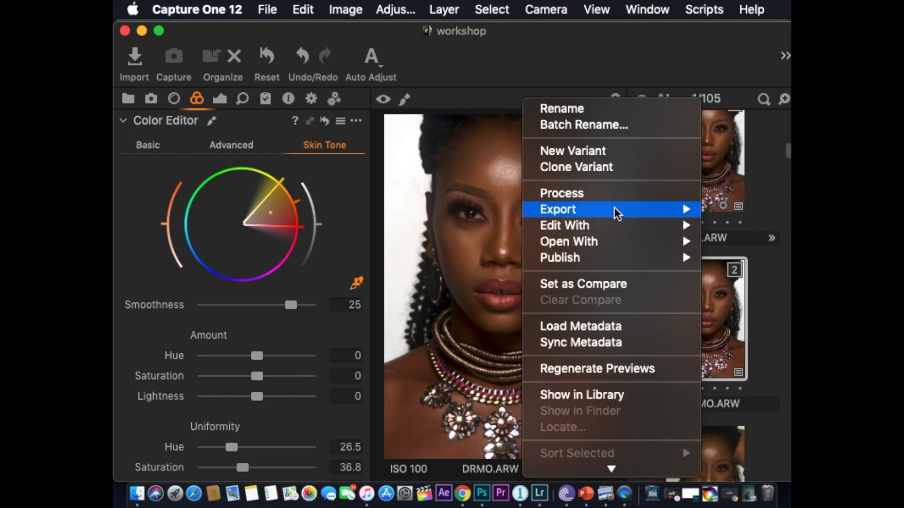
pyautogui.moveTo(622, 231)
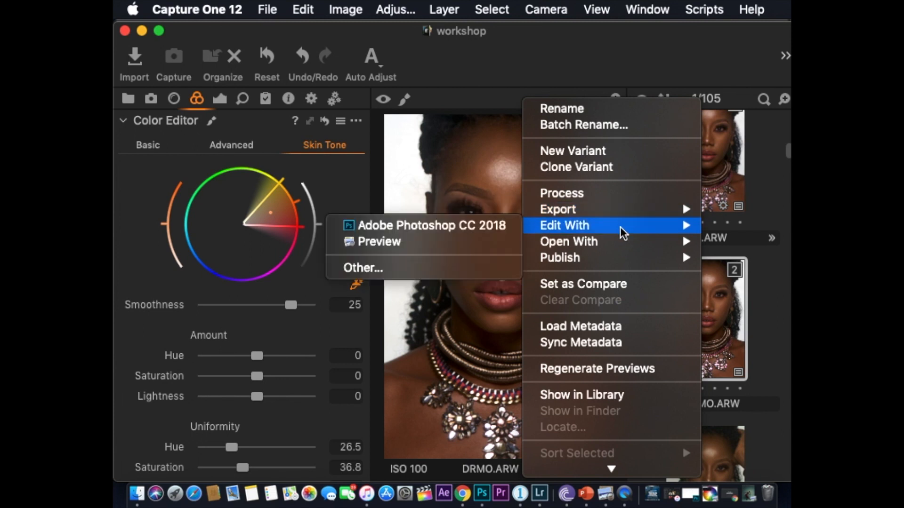
pyautogui.click(482, 226)
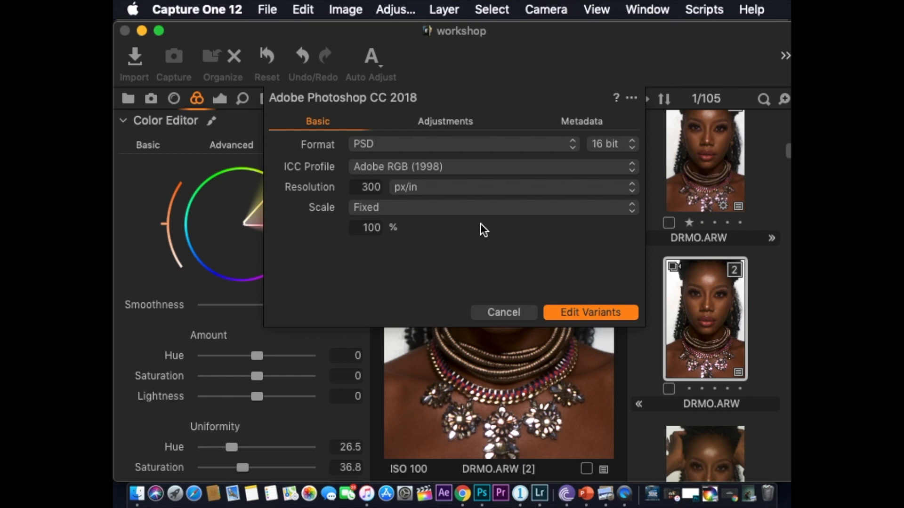
pyautogui.click(594, 312)
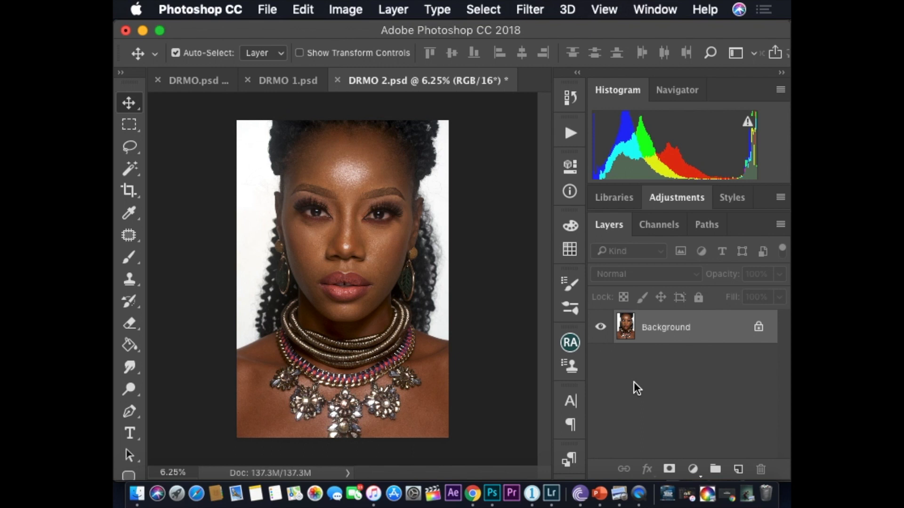
# Run the Simple Frequency Separation action from the FX-Ray Retouch set with a Gaussian Blur radius of 8 pixels
pyautogui.click(569, 98)
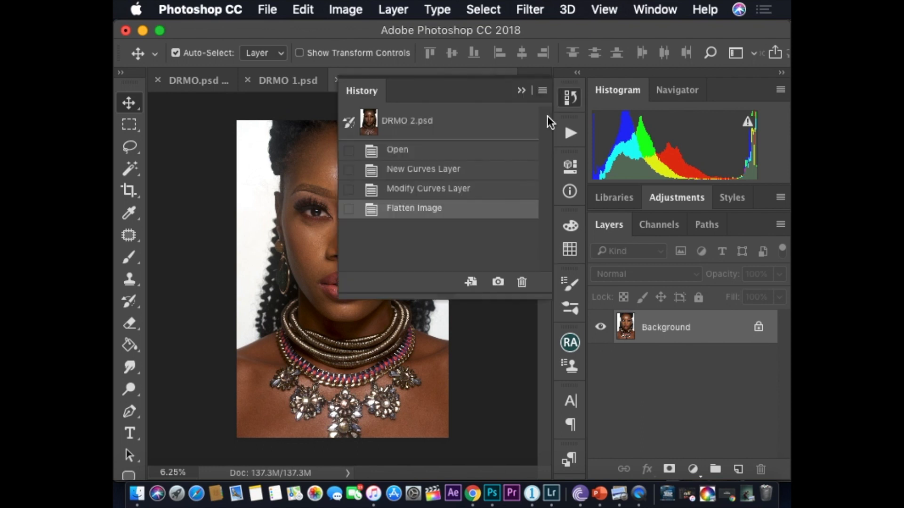
pyautogui.click(569, 133)
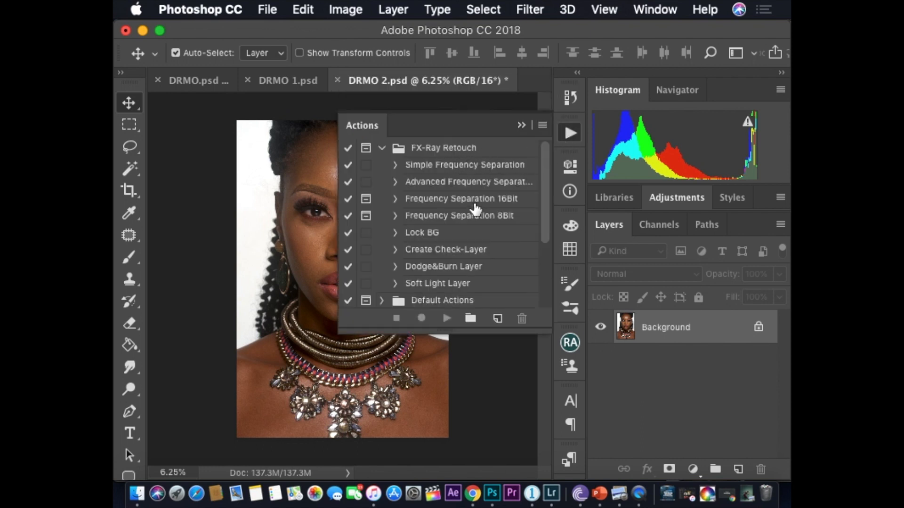
pyautogui.click(464, 166)
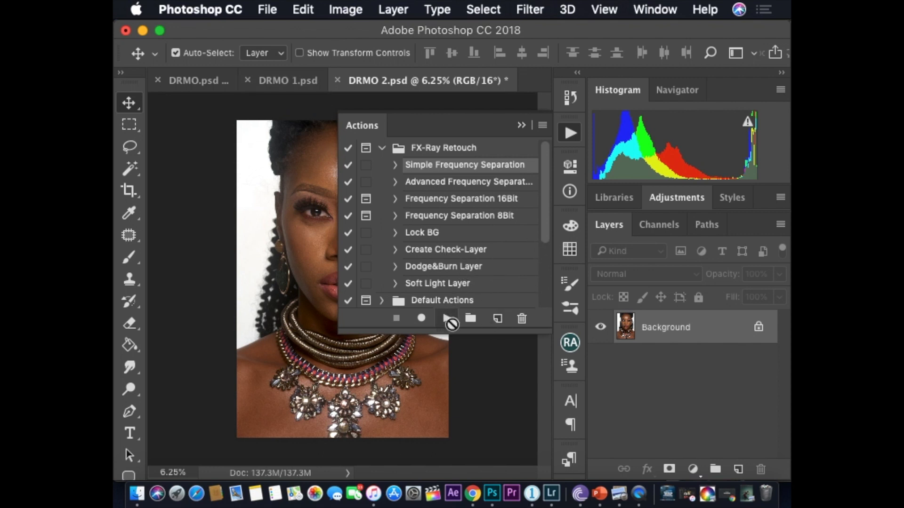
pyautogui.click(447, 319)
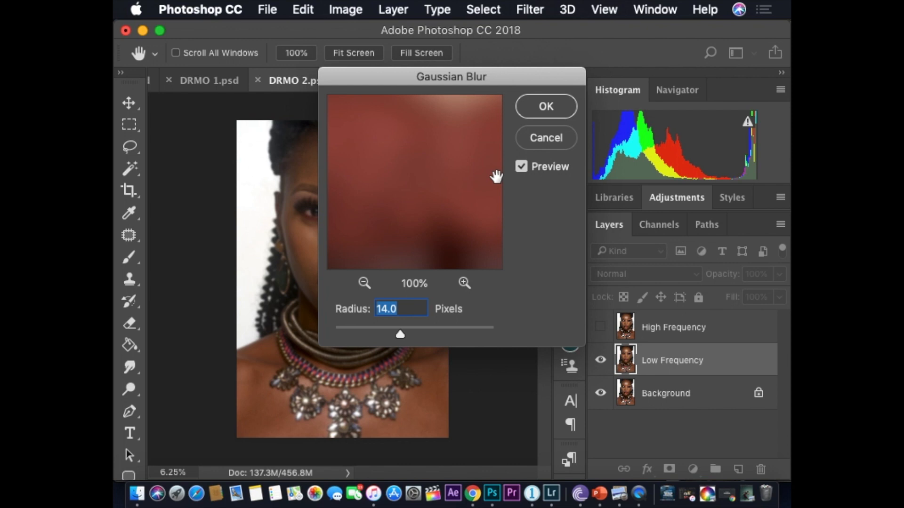
pyautogui.write('8')
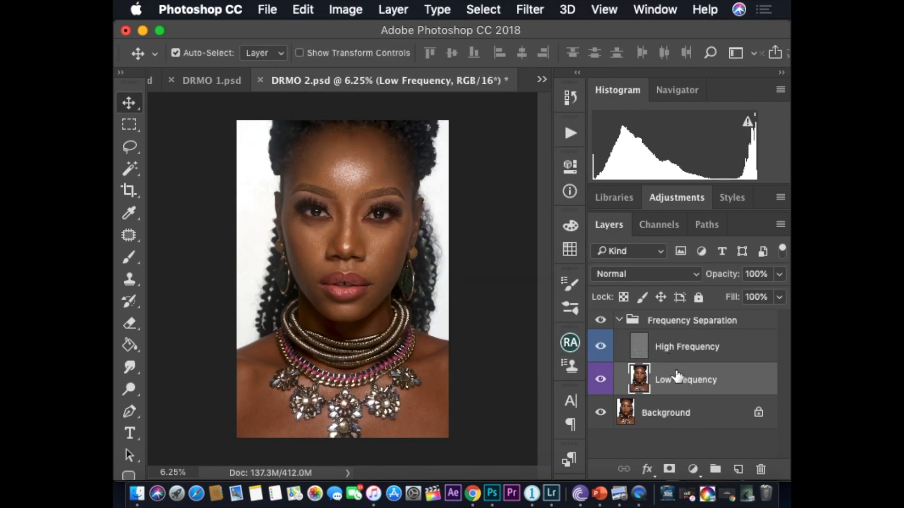
# Duplicate the Low Frequency layer and activate the Mixer Brush tool for blending on the copy
pyautogui.moveTo(728, 382); pyautogui.dragTo(739, 469)
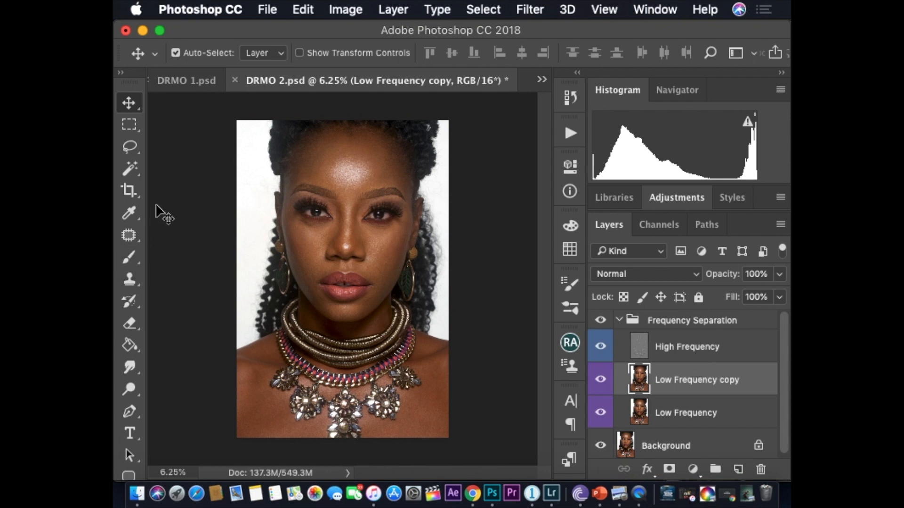
pyautogui.click(131, 258)
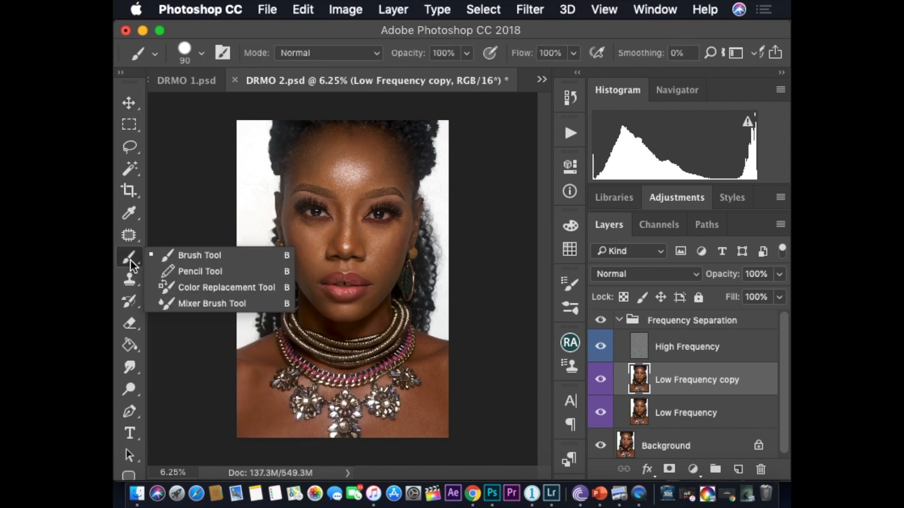
pyautogui.click(175, 304)
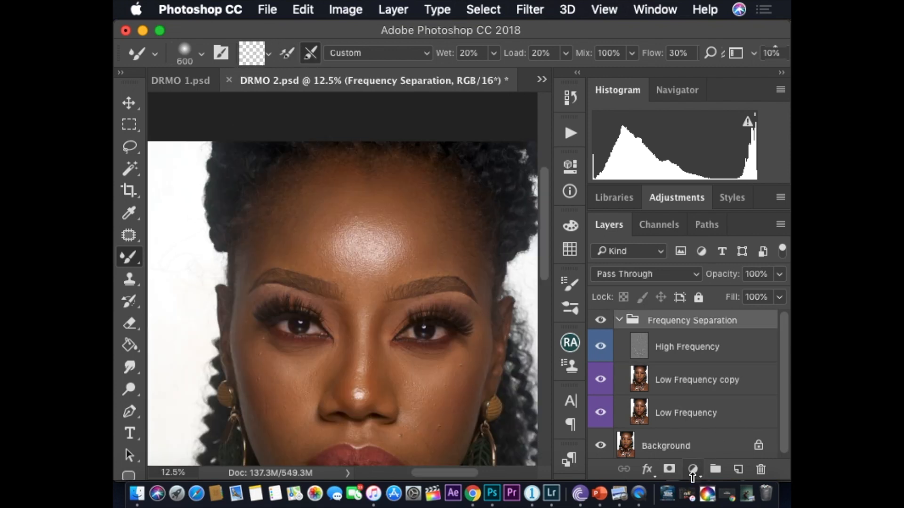
# Add a Black & White adjustment layer and a darkening Curves adjustment layer at the top of the Frequency Separation group
pyautogui.click(692, 469)
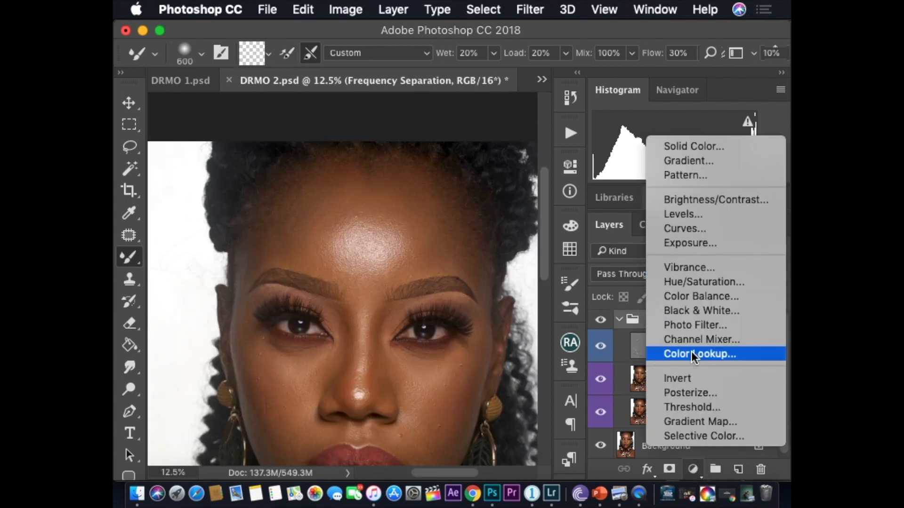
pyautogui.click(694, 313)
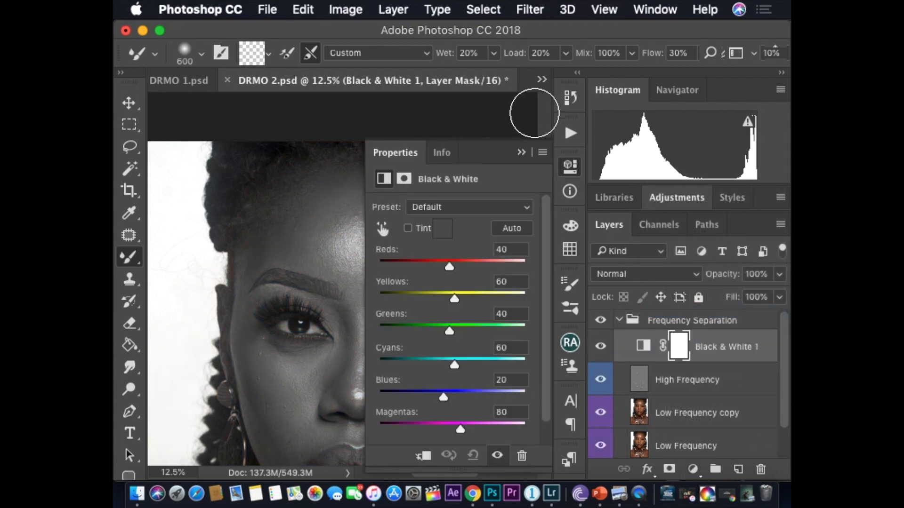
pyautogui.click(521, 152)
pyautogui.click(692, 470)
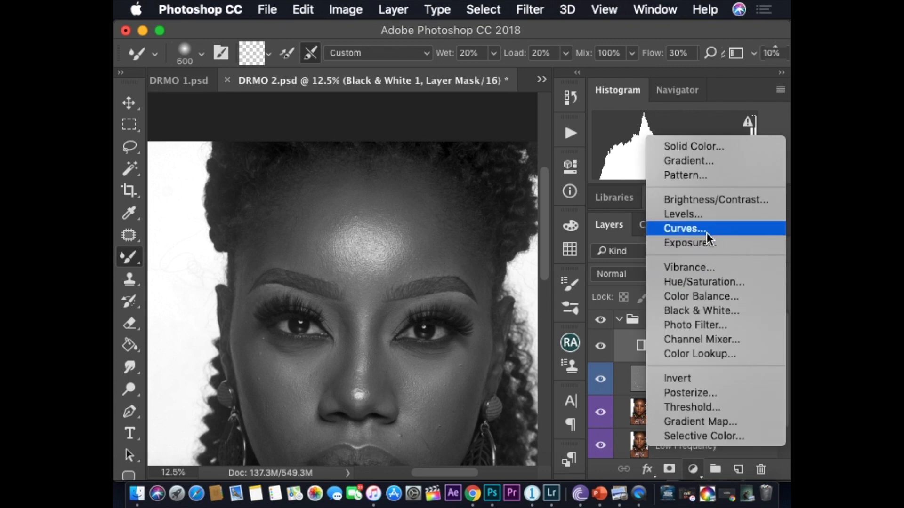
pyautogui.click(685, 228)
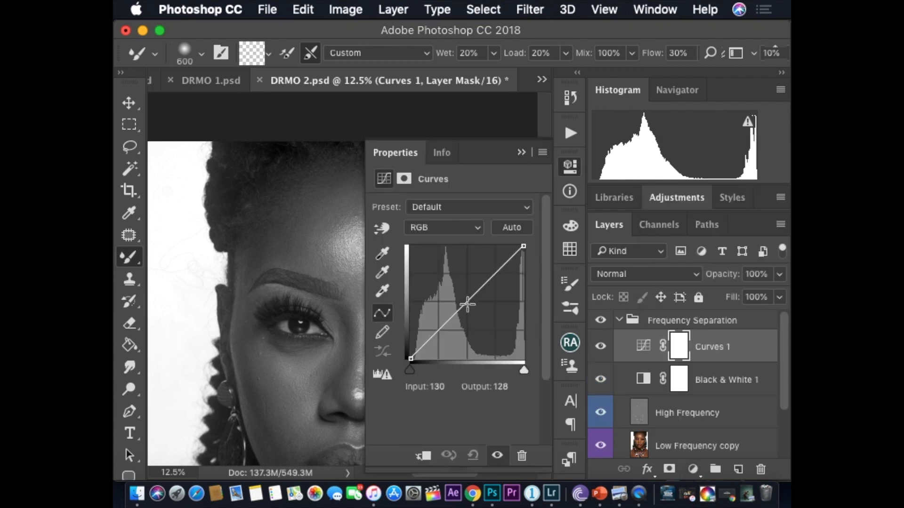
pyautogui.moveTo(466, 303); pyautogui.dragTo(469, 304)
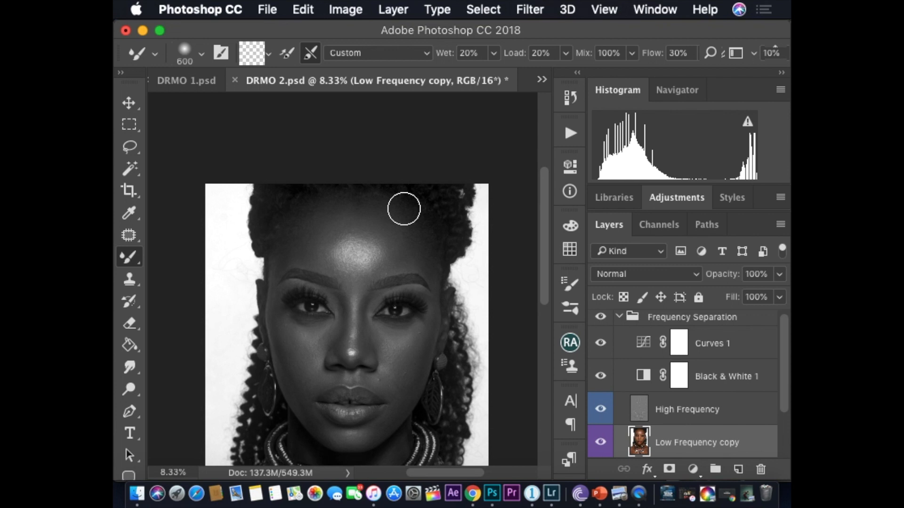
# Blend the forehead and facial skin tones on the Low Frequency copy layer with the Mixer Brush, adapting the brush size to each area
pyautogui.moveTo(361, 258)
pyautogui.mouseDown()
pyautogui.moveTo(383, 232)
pyautogui.moveTo(369, 275)
pyautogui.moveTo(344, 254)
pyautogui.moveTo(343, 240)
pyautogui.moveTo(330, 262)
pyautogui.moveTo(357, 244)
pyautogui.moveTo(286, 259)
pyautogui.moveTo(356, 248)
pyautogui.moveTo(340, 245)
pyautogui.moveTo(354, 227)
pyautogui.mouseUp()
pyautogui.press('[')
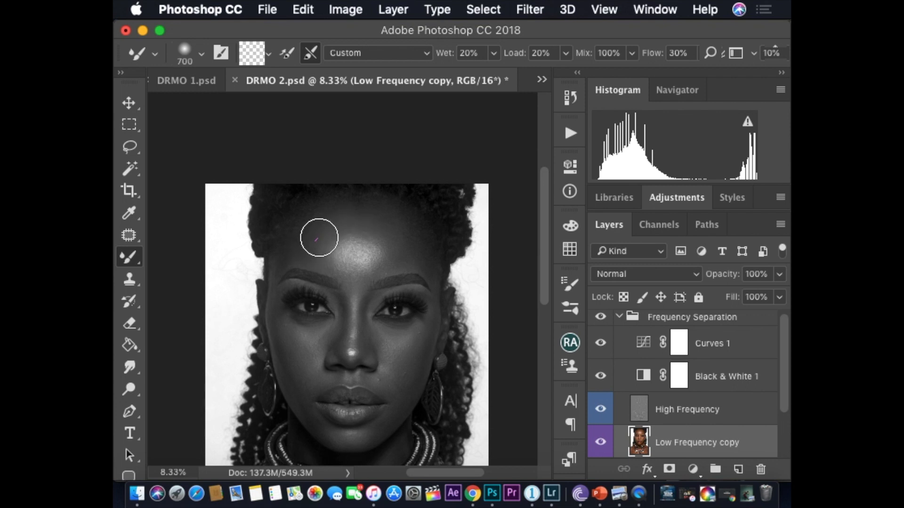
pyautogui.press(']')
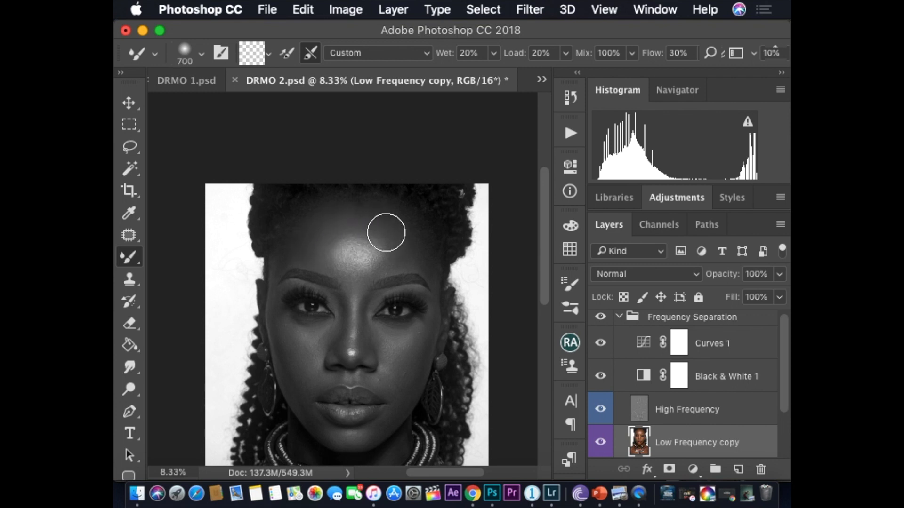
pyautogui.press(']')
pyautogui.press('[')
pyautogui.press('[')
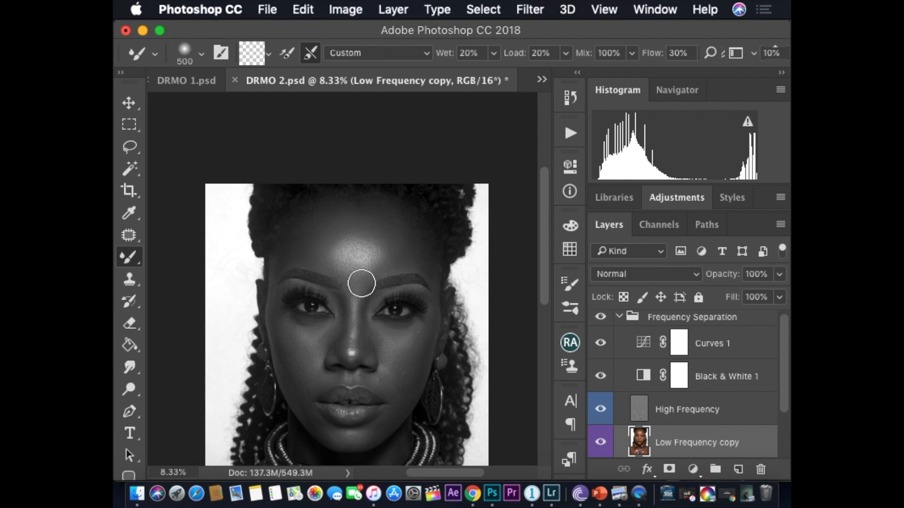
pyautogui.press('[')
pyautogui.press('[')
pyautogui.press('[')
pyautogui.press('[')
pyautogui.press('[')
pyautogui.press(']')
pyautogui.press(']')
pyautogui.press(']')
pyautogui.press('[')
pyautogui.press('[')
pyautogui.press(']')
pyautogui.press(']')
pyautogui.press(']')
pyautogui.press(']')
pyautogui.press('[')
pyautogui.press('[')
pyautogui.press('[')
pyautogui.press('[')
pyautogui.press('[')
pyautogui.press('[')
pyautogui.press('[')
pyautogui.press('[')
pyautogui.press('[')
pyautogui.press(']')
pyautogui.press(']')
pyautogui.press(']')
pyautogui.press(']')
pyautogui.press(']')
pyautogui.press(']')
pyautogui.press(']')
pyautogui.press(']')
pyautogui.press(']')
pyautogui.press('[')
pyautogui.press('[')
pyautogui.press(']')
pyautogui.press('[')
pyautogui.press('[')
pyautogui.press('[')
pyautogui.press(']')
pyautogui.press('[')
pyautogui.press(']')
pyautogui.press(']')
pyautogui.press('[')
# Hide the Curves and Black & White layers and compare the blended portrait with the original Background
pyautogui.moveTo(413, 430); pyautogui.dragTo(420, 324)
pyautogui.scroll(1, 696, 411)
pyautogui.moveTo(600, 378); pyautogui.dragTo(600, 346)
pyautogui.scroll(-3, 635, 321)
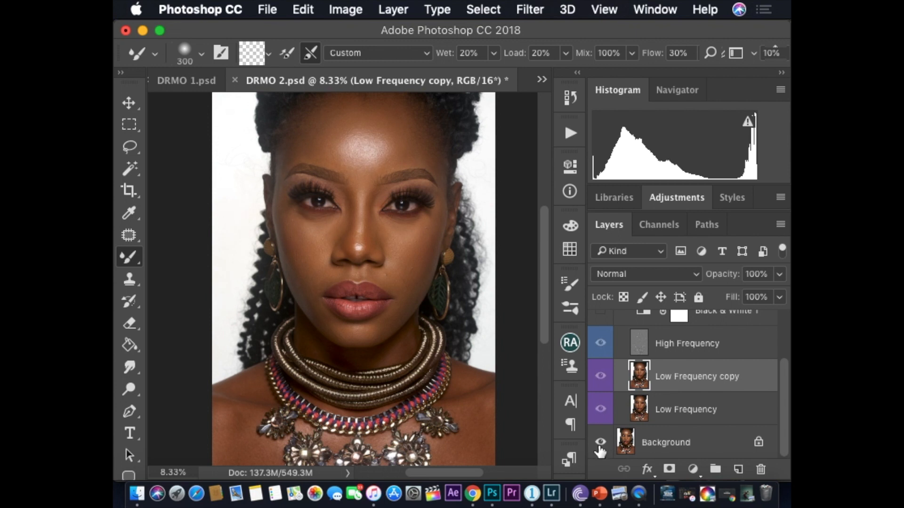
pyautogui.keyDown('alt'); pyautogui.click(600, 444); pyautogui.keyUp('alt')
# Blend the skin of the shoulders and chest beside the necklace with the Mixer Brush, varying the brush size up to 700
pyautogui.moveTo(546, 299); pyautogui.dragTo(544, 361)
pyautogui.press(']')
pyautogui.press(']')
pyautogui.press(']')
pyautogui.press(']')
pyautogui.press(']')
pyautogui.press(']')
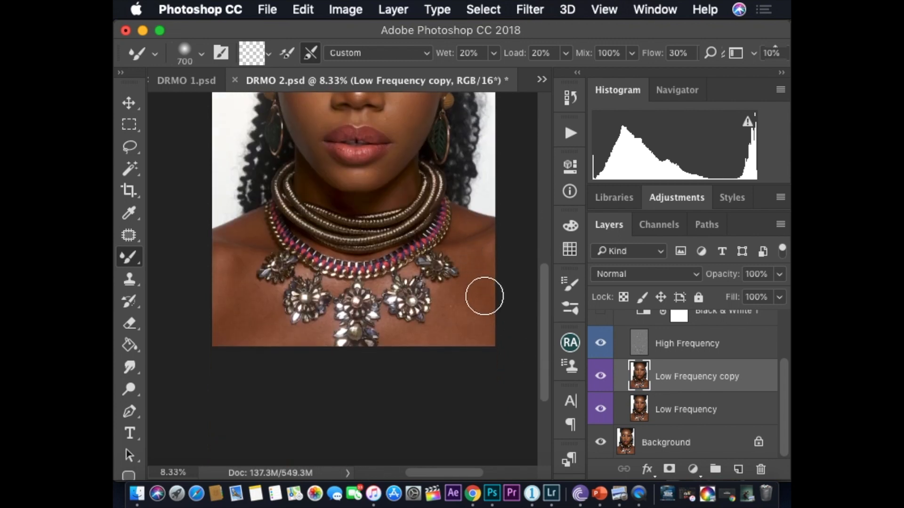
pyautogui.press('[')
pyautogui.press('[')
pyautogui.press('[')
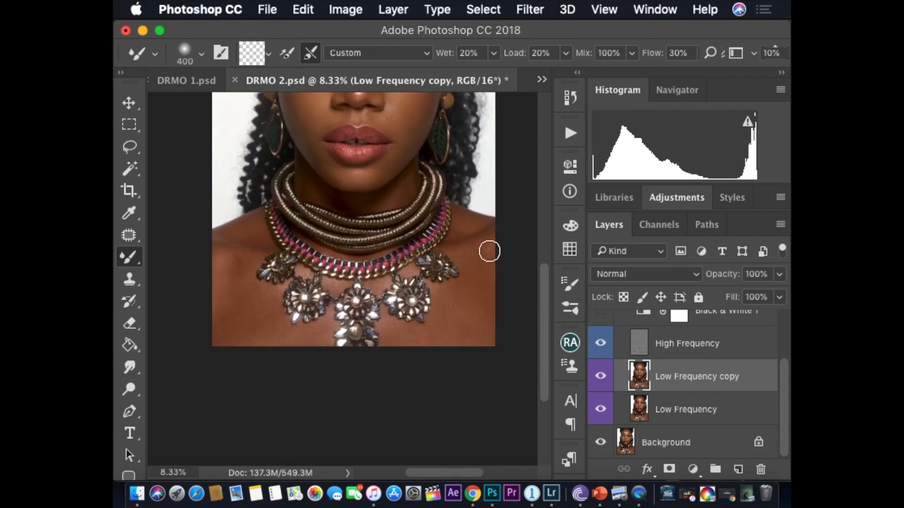
pyautogui.press('[')
pyautogui.press('[')
# Show the Curves and Black & White layers again and even out the chest tones below the necklace with the Mixer Brush
pyautogui.click(598, 311)
pyautogui.moveTo(782, 373); pyautogui.dragTo(782, 329)
pyautogui.press(']')
pyautogui.press(']')
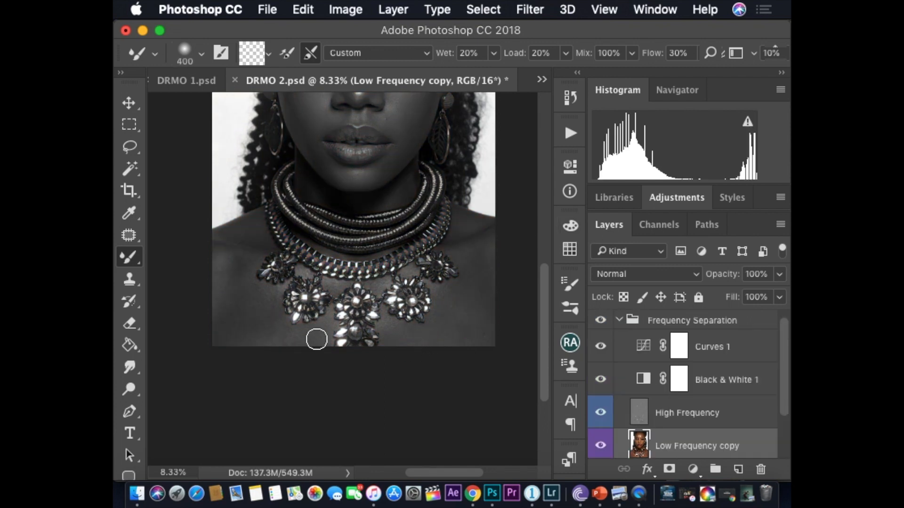
pyautogui.press('[')
pyautogui.press('[')
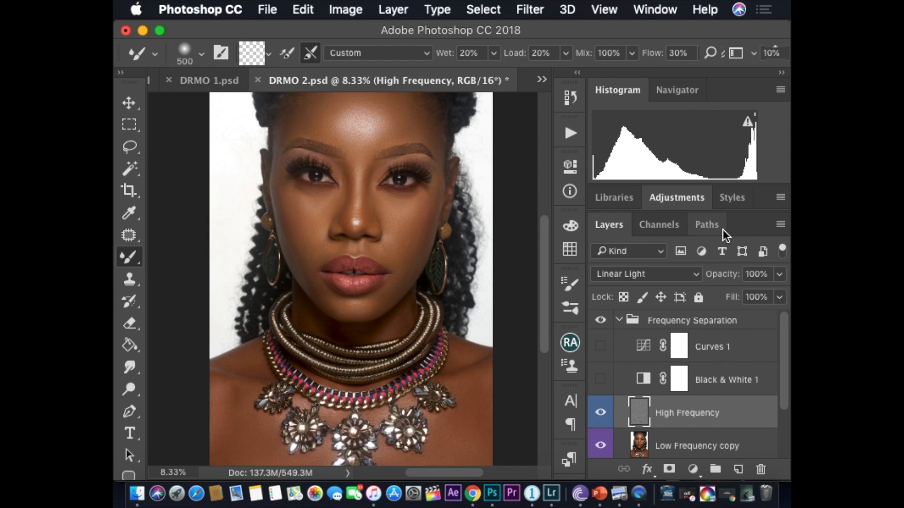
# Activate the Clone Stamp on the High Frequency layer with sampling set to Current & Below and a small brush for the cheek
pyautogui.click(130, 281)
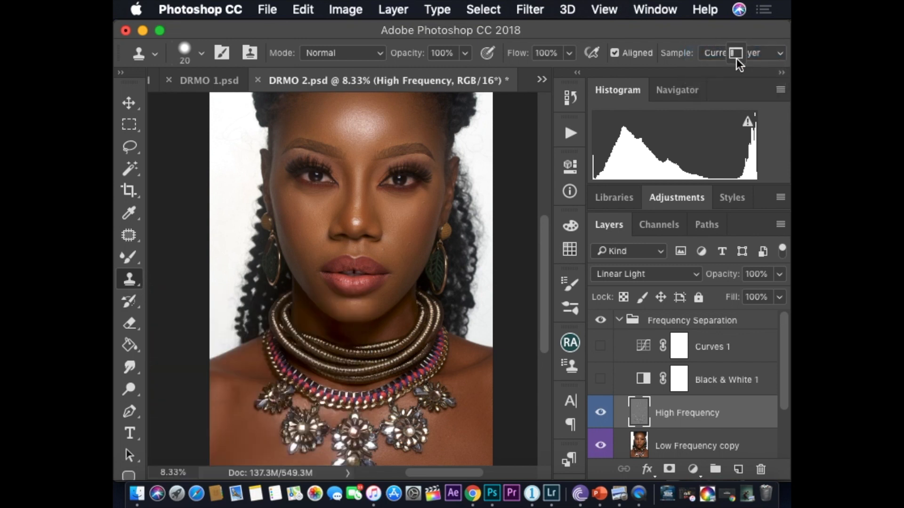
pyautogui.click(731, 52)
pyautogui.click(730, 51)
pyautogui.click(750, 56)
pyautogui.click(741, 66)
pyautogui.press('super+plus')
pyautogui.press('super+plus')
pyautogui.press('super+plus')
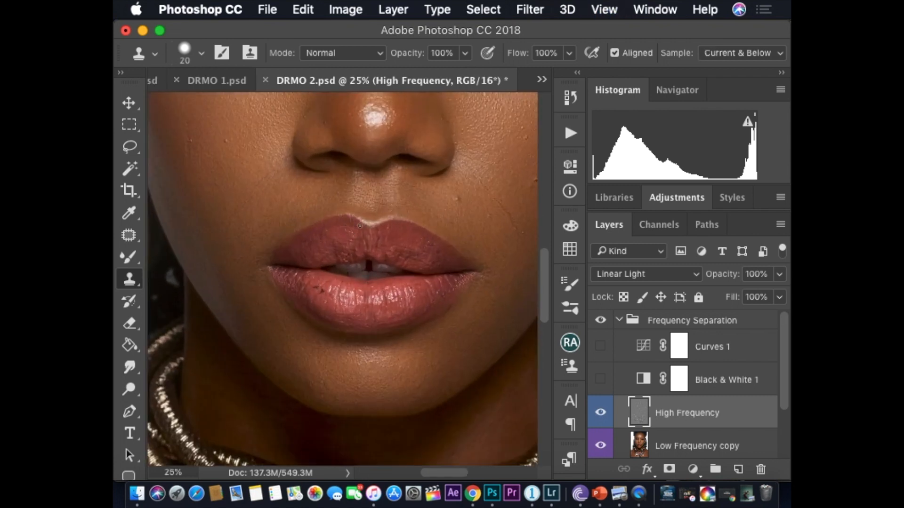
pyautogui.moveTo(441, 256); pyautogui.dragTo(306, 344)
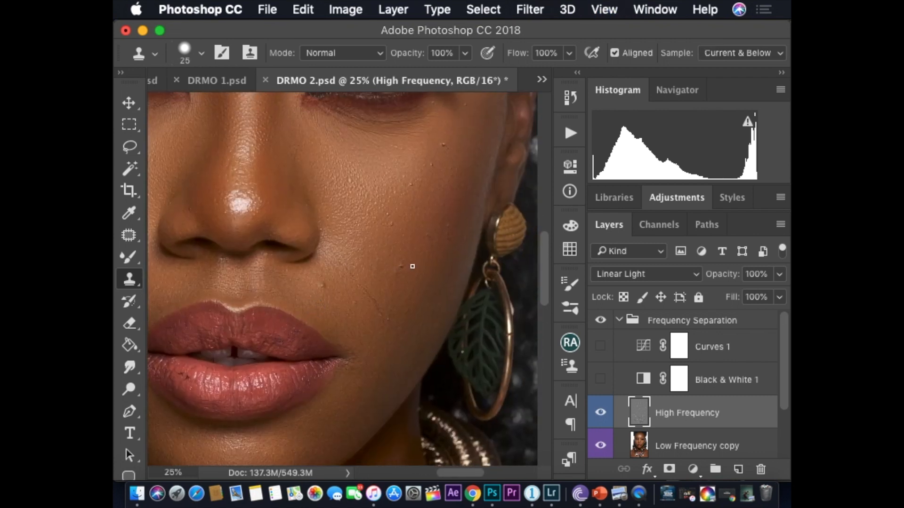
pyautogui.press('[')
# Set the Clone Stamp to sample only the current layer and try cloning out the dark bump on the cheek
pyautogui.click(741, 53)
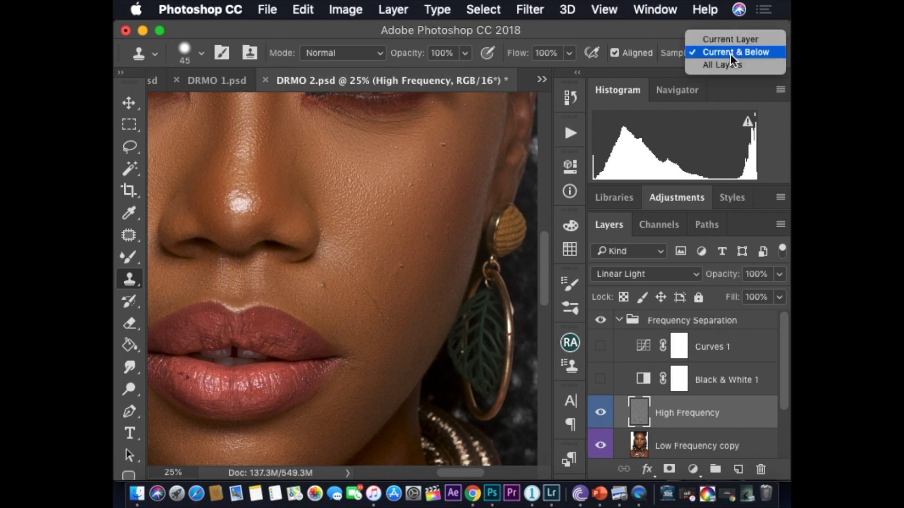
pyautogui.click(720, 37)
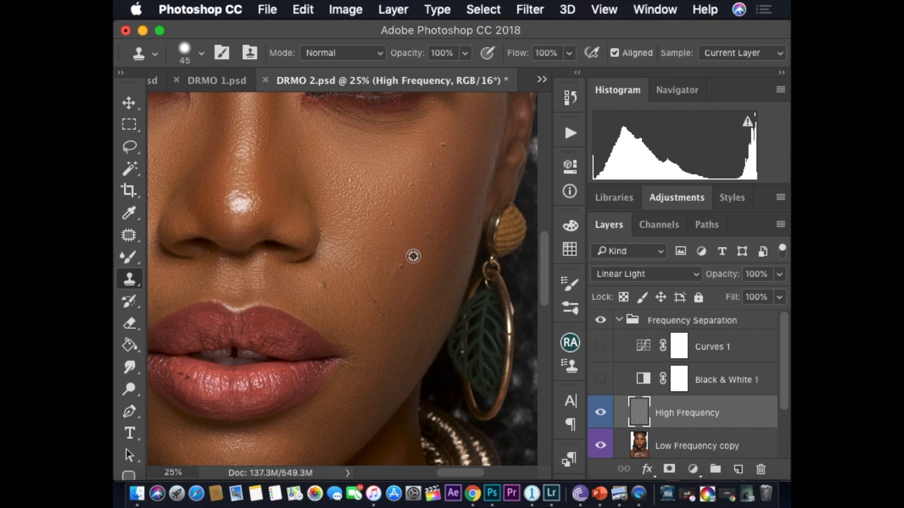
pyautogui.keyDown('alt'); pyautogui.click(413, 255); pyautogui.keyUp('alt')
pyautogui.click(402, 266)
pyautogui.keyDown('alt'); pyautogui.click(445, 238); pyautogui.keyUp('alt')
pyautogui.press('super+z')
pyautogui.press('super+z')
pyautogui.press('super+z')
pyautogui.press('super+z')
# Clone clean skin texture over the bumps on the cheek beside the nose with a 35-pixel brush
pyautogui.press('[')
pyautogui.press('[')
pyautogui.click(391, 222)
pyautogui.keyDown('alt'); pyautogui.click(443, 244); pyautogui.keyUp('alt')
pyautogui.click(450, 227)
pyautogui.click(413, 181)
pyautogui.keyDown('alt'); pyautogui.click(432, 172); pyautogui.keyUp('alt')
pyautogui.click(431, 166)
pyautogui.scroll(-3, 431, 167)
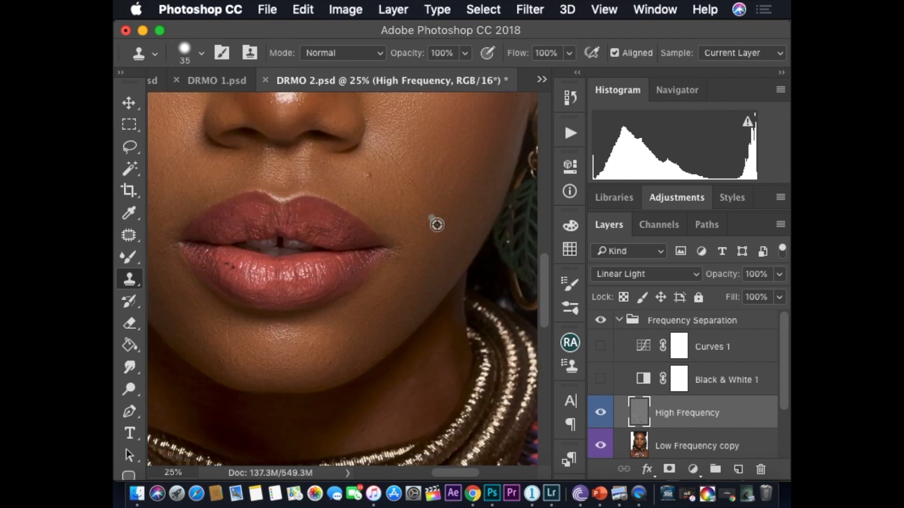
# Clone out the bumps on the opposite cheek and below the eye on the High Frequency layer
pyautogui.scroll(10, 379, 188)
pyautogui.scroll(-5, 413, 189)
pyautogui.hscroll(-3, 413, 190)
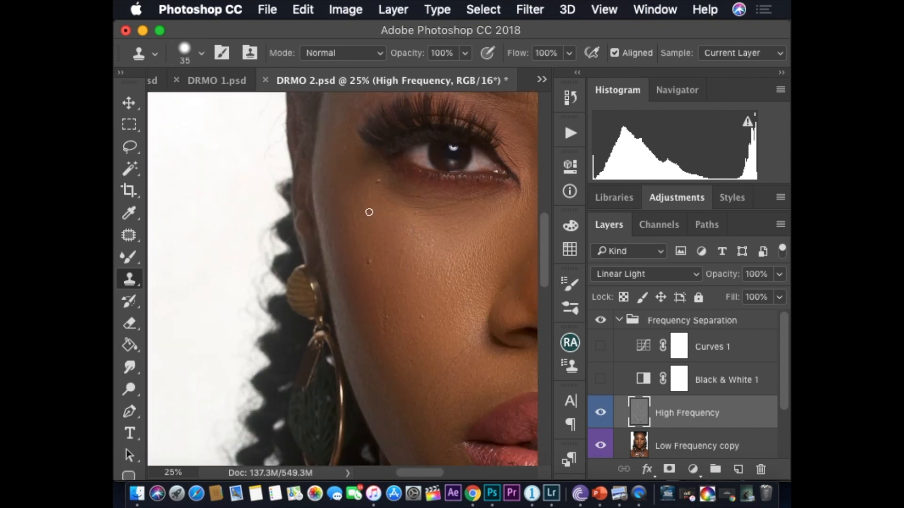
pyautogui.scroll(-3, 409, 242)
pyautogui.hscroll(4, 409, 243)
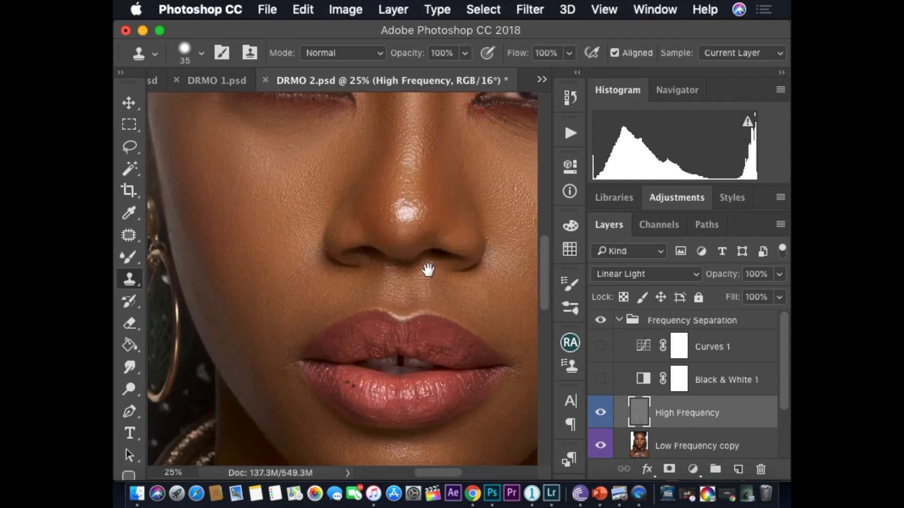
pyautogui.scroll(4, 400, 263)
pyautogui.hscroll(3, 400, 264)
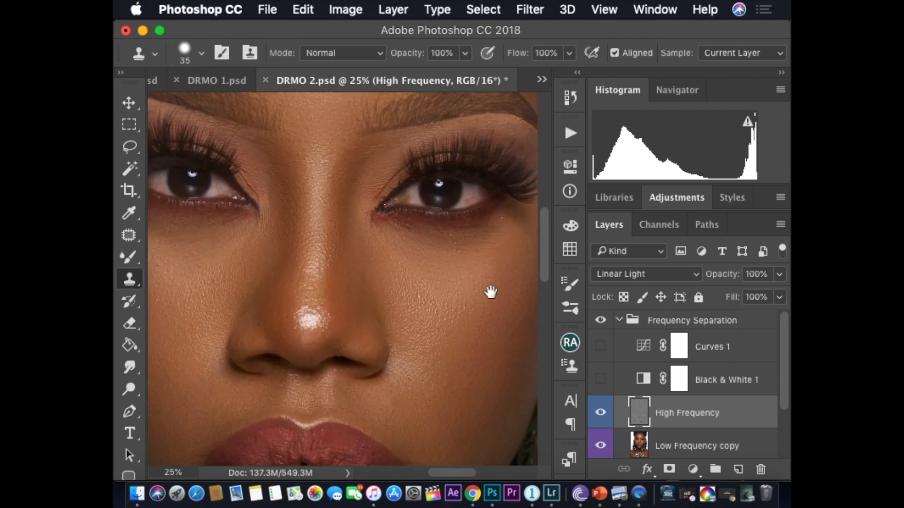
pyautogui.moveTo(490, 292); pyautogui.dragTo(461, 210)
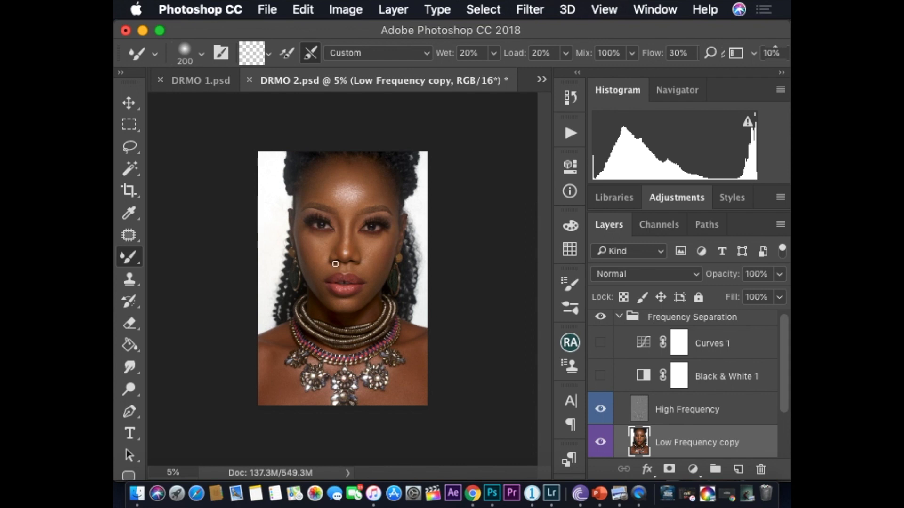
# Collapse the Frequency Separation group and run the "dodge and burn" action from the Tim Mcbaj action set
pyautogui.click(619, 317)
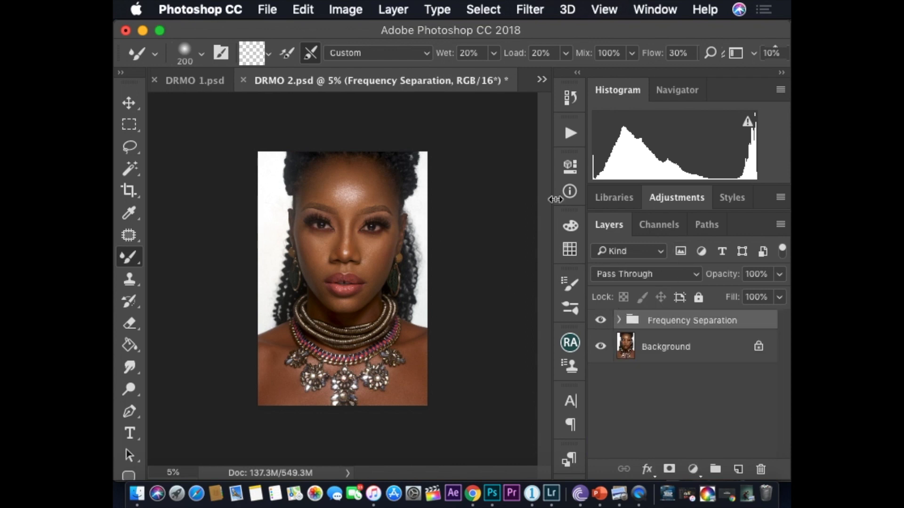
pyautogui.click(570, 132)
pyautogui.scroll(-5, 543, 233)
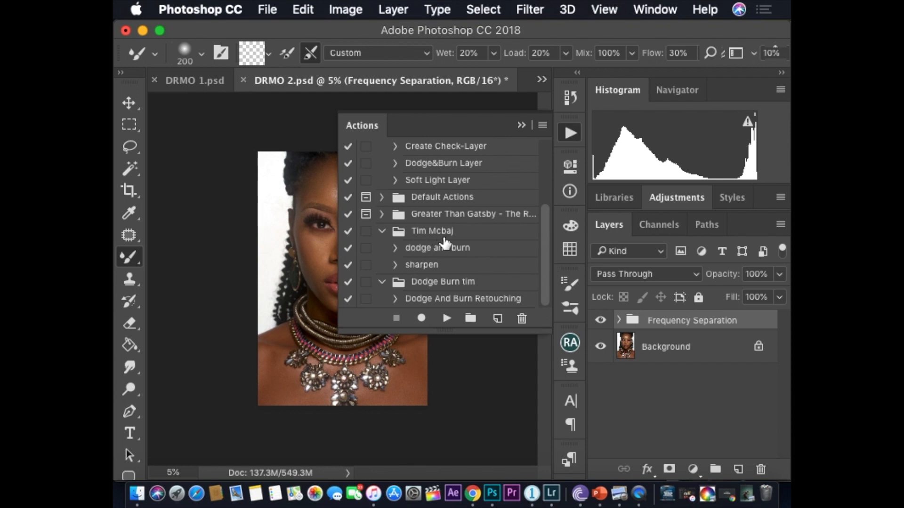
pyautogui.click(469, 253)
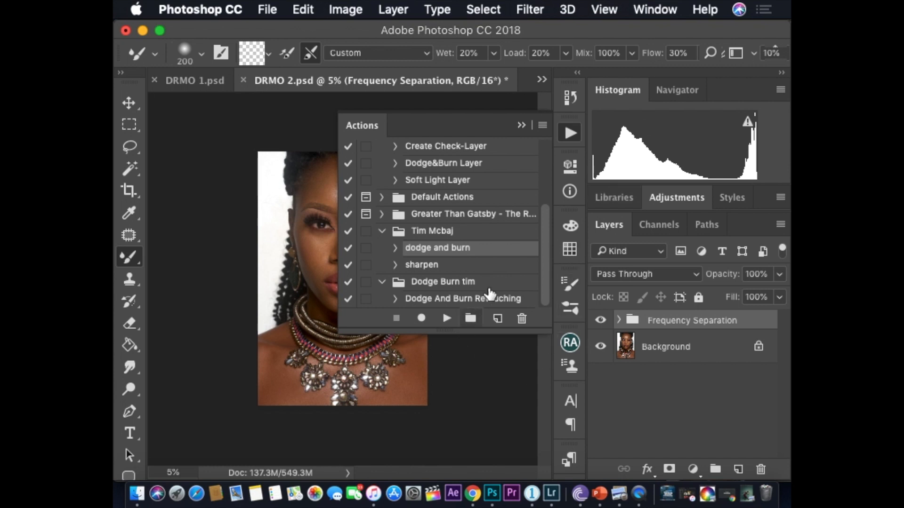
pyautogui.click(449, 319)
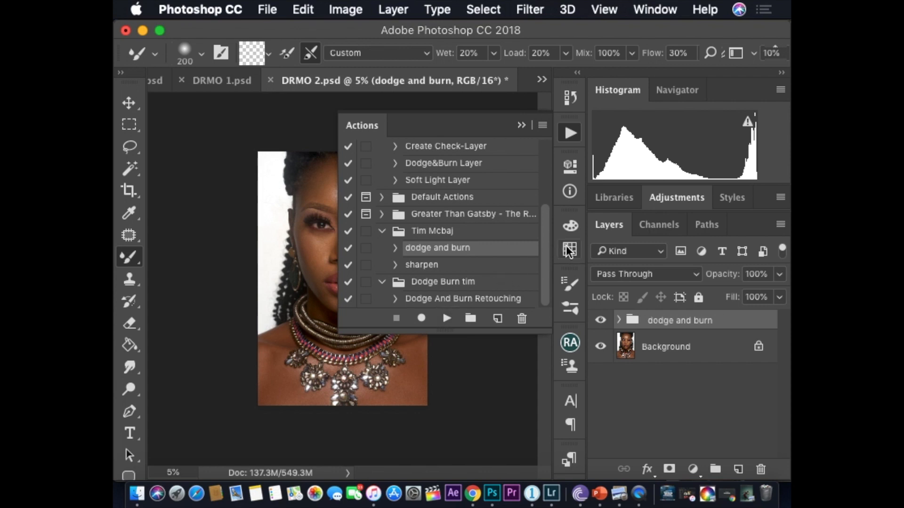
# Expand the dodge and burn group and examine its Curves 2 and Curves 3 layers, including the Curves 2 curve settings
pyautogui.click(618, 321)
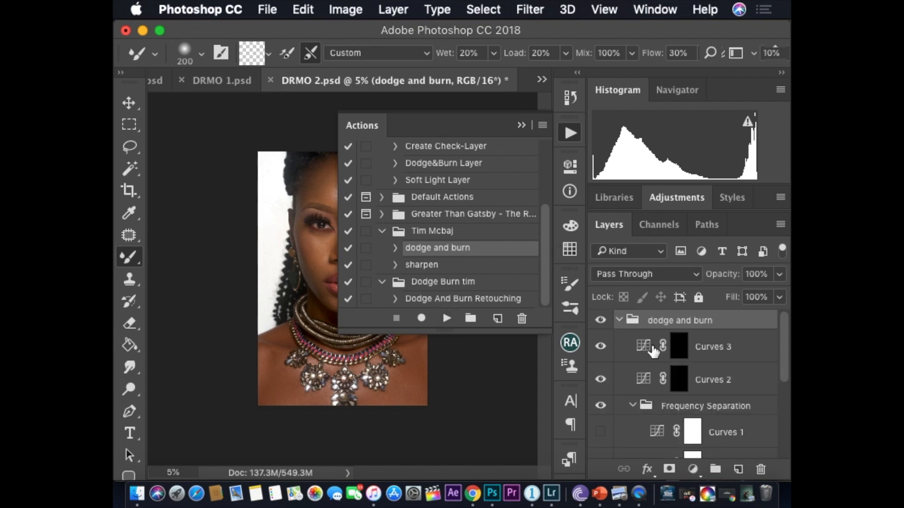
pyautogui.click(677, 379)
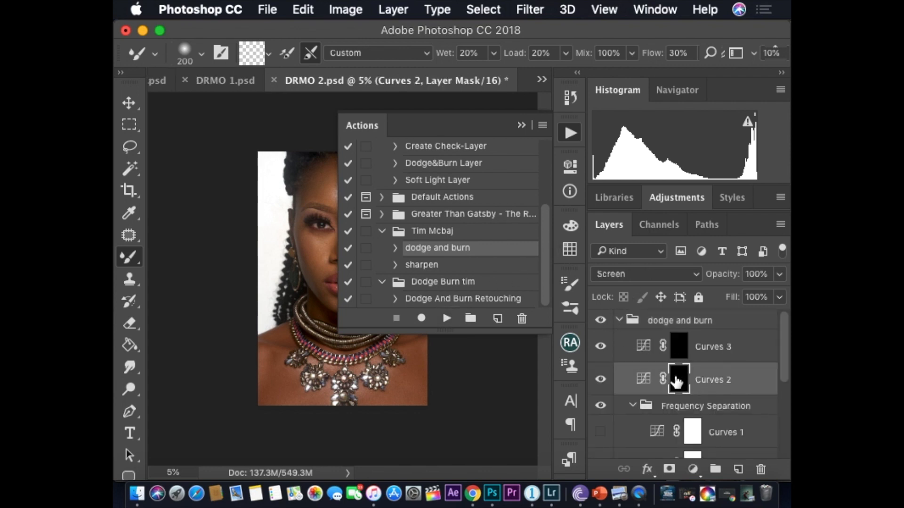
pyautogui.doubleClick(644, 381)
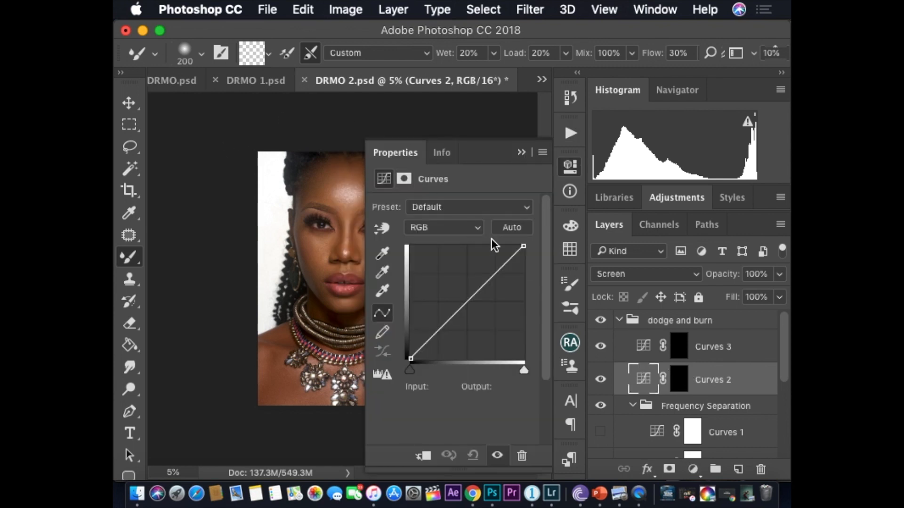
pyautogui.click(520, 152)
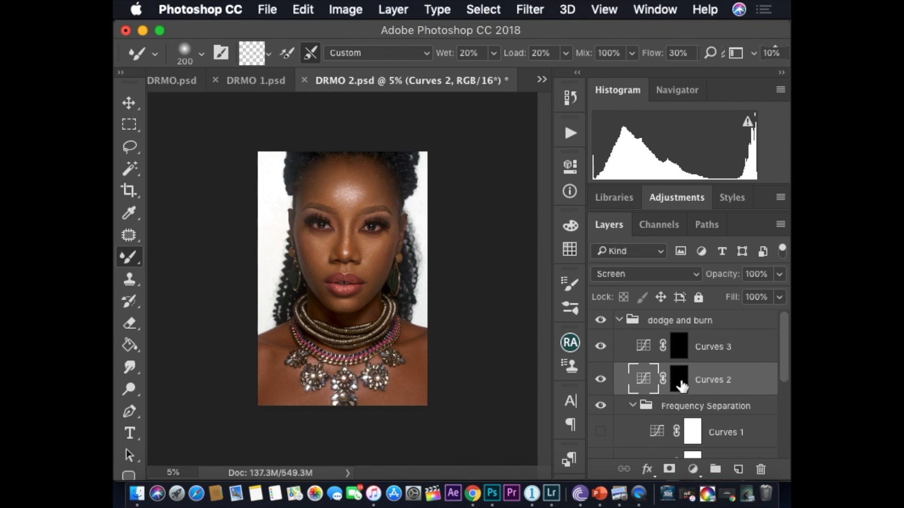
pyautogui.click(713, 353)
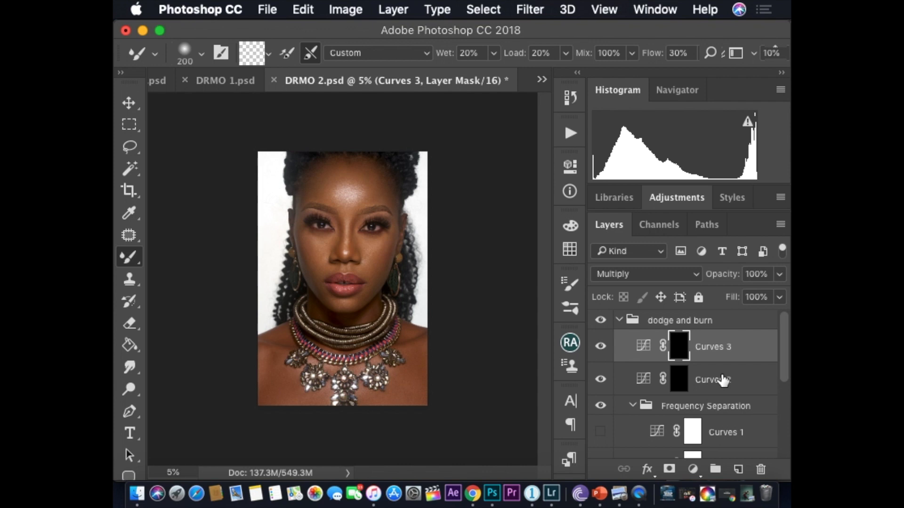
pyautogui.click(698, 387)
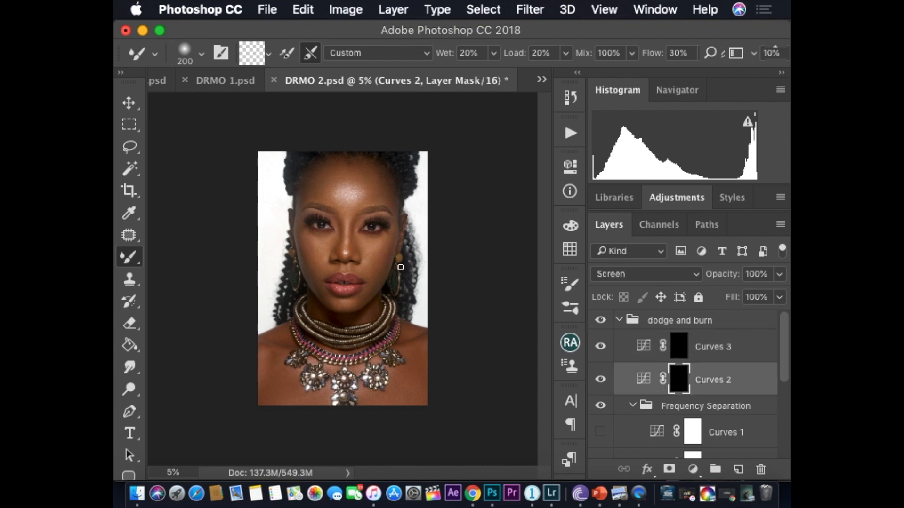
# Activate the Brush tool for the Curves 2 mask with 1% flow and a Soft Round tip at 0% hardness
pyautogui.click(129, 257)
pyautogui.click(179, 254)
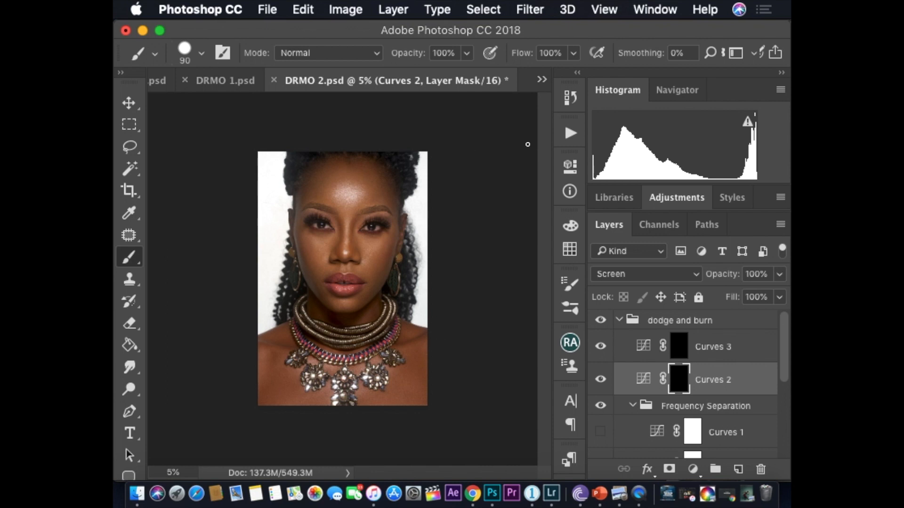
pyautogui.click(550, 53)
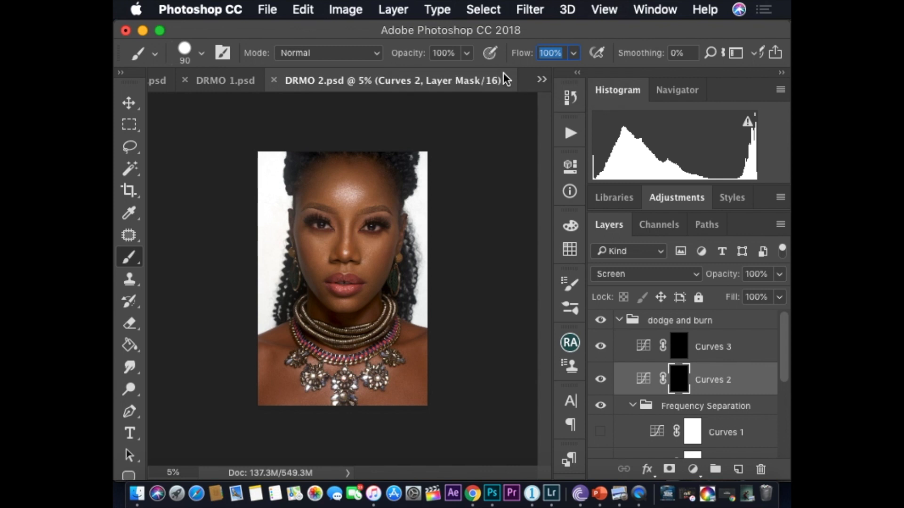
pyautogui.write('1')
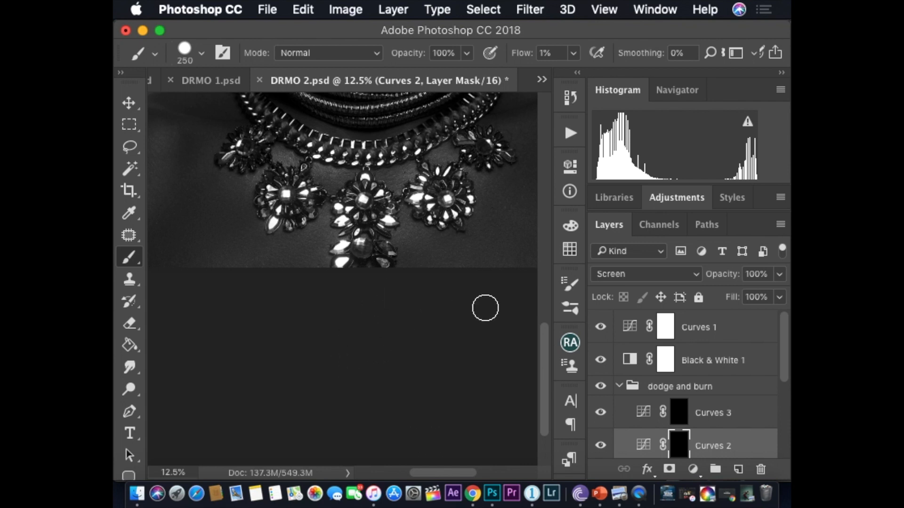
pyautogui.click(190, 63)
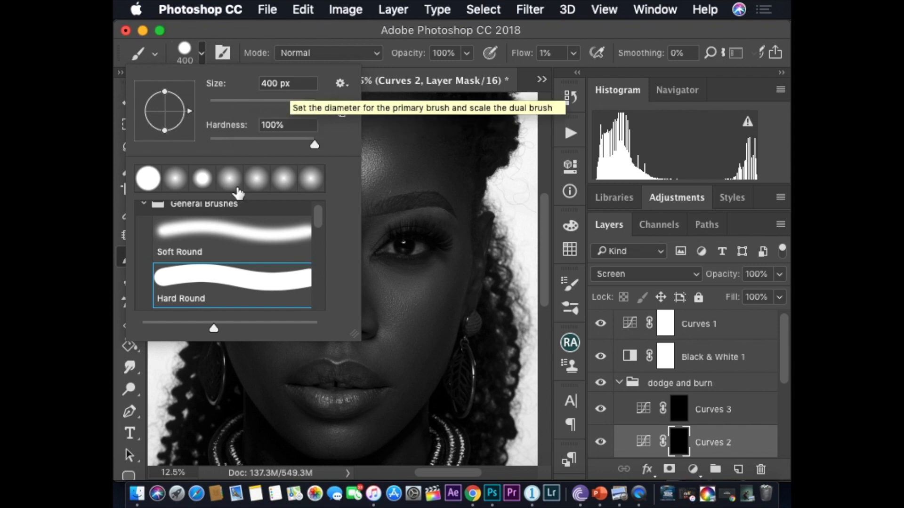
pyautogui.click(222, 240)
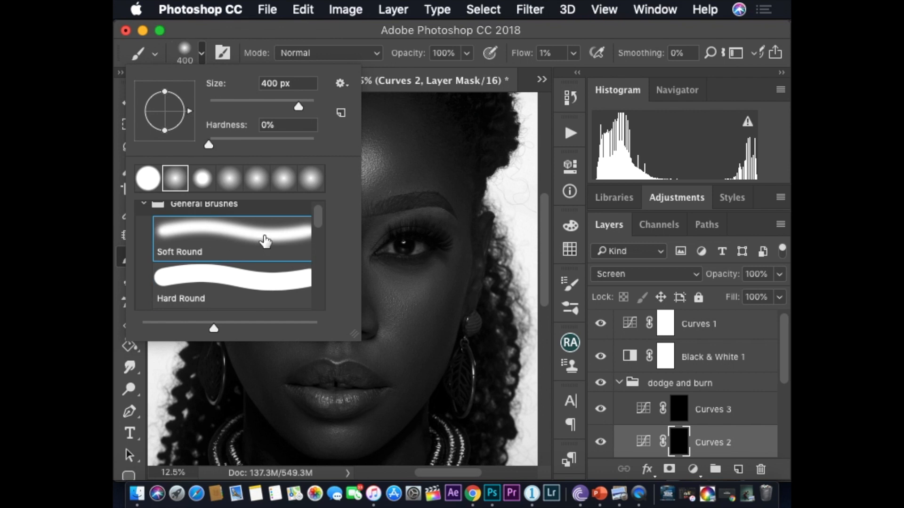
pyautogui.press('Return')
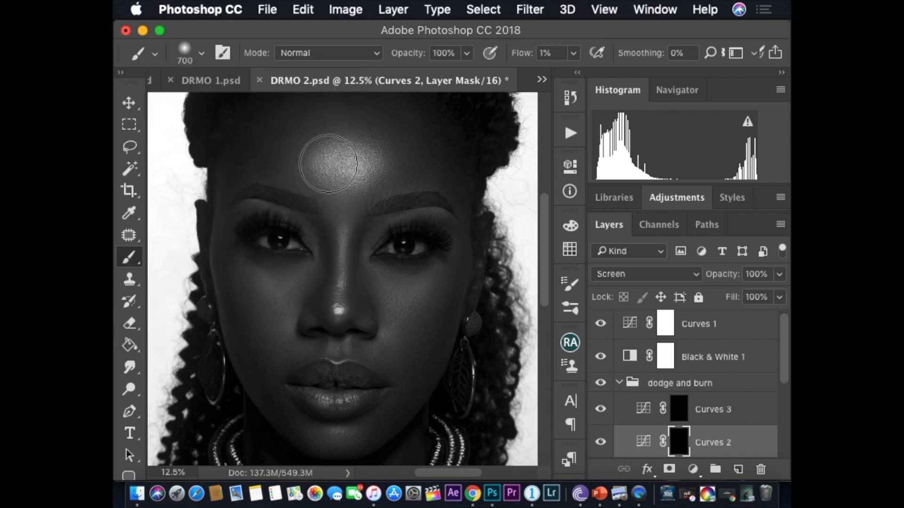
# Dodge the forehead highlight and both cheeks on the Curves 2 mask with a soft brush, reducing its size for smaller areas
pyautogui.press(']')
pyautogui.moveTo(355, 216)
pyautogui.mouseDown()
pyautogui.moveTo(345, 196)
pyautogui.moveTo(372, 188)
pyautogui.moveTo(358, 200)
pyautogui.moveTo(383, 169)
pyautogui.moveTo(358, 209)
pyautogui.moveTo(328, 212)
pyautogui.moveTo(306, 199)
pyautogui.moveTo(309, 187)
pyautogui.moveTo(318, 190)
pyautogui.moveTo(312, 144)
pyautogui.moveTo(332, 215)
pyautogui.moveTo(364, 198)
pyautogui.moveTo(333, 212)
pyautogui.moveTo(336, 156)
pyautogui.moveTo(361, 157)
pyautogui.mouseUp()
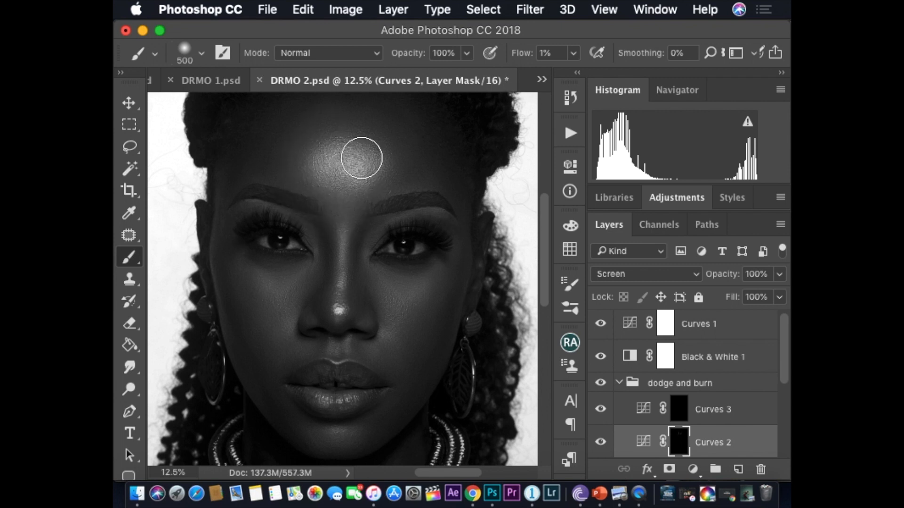
pyautogui.press('[')
pyautogui.press('[')
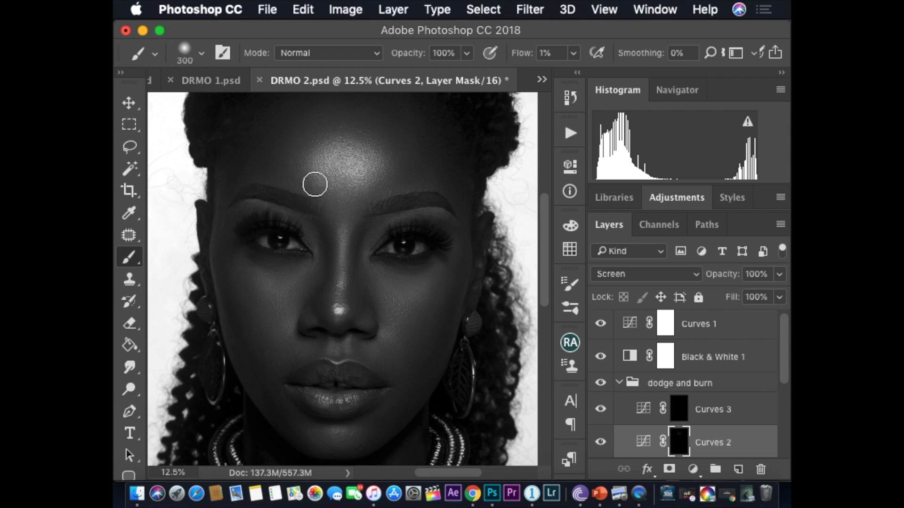
pyautogui.press(']')
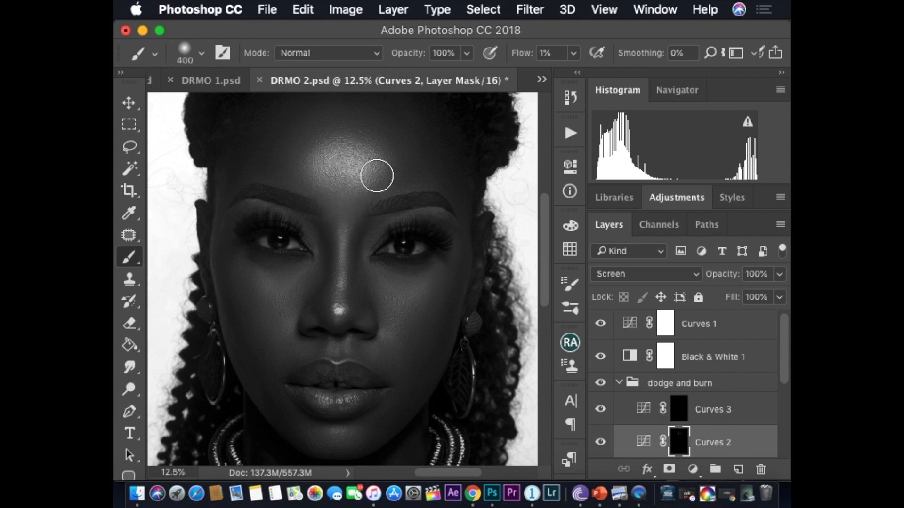
pyautogui.moveTo(377, 176); pyautogui.dragTo(369, 198)
pyautogui.moveTo(390, 281); pyautogui.dragTo(414, 278)
pyautogui.press('[')
pyautogui.moveTo(272, 284); pyautogui.dragTo(283, 282)
# Dodge the highlights around the nose and lips on the Curves 2 mask, adapting the soft brush size
pyautogui.press(']')
pyautogui.press(']')
pyautogui.press(']')
pyautogui.press(']')
pyautogui.press('[')
pyautogui.press('[')
pyautogui.press('[')
pyautogui.press('[')
pyautogui.press(']')
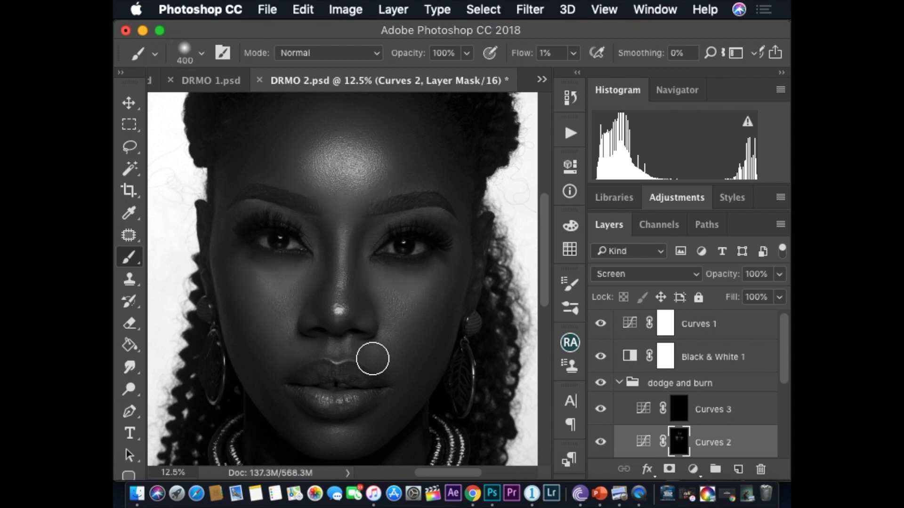
pyautogui.press('[')
pyautogui.press('[')
# Extend the dodging on the Curves 2 mask below the face with a larger soft brush, and reduce the brush to 200 pixels
pyautogui.moveTo(400, 414); pyautogui.dragTo(400, 186)
pyautogui.press(']')
pyautogui.press(']')
pyautogui.press(']')
pyautogui.press(']')
pyautogui.press(']')
pyautogui.press(']')
pyautogui.press(']')
pyautogui.moveTo(424, 303); pyautogui.dragTo(423, 411)
pyautogui.press('super+minus')
pyautogui.press('super+plus')
pyautogui.press('super+plus')
pyautogui.press('[')
pyautogui.press('[')
pyautogui.press('[')
pyautogui.press('[')
pyautogui.press('[')
pyautogui.press('[')
pyautogui.press('[')
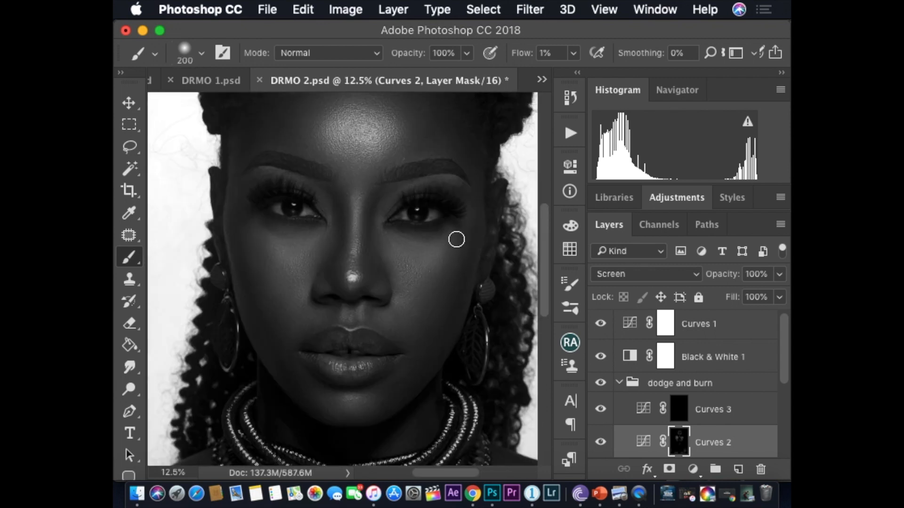
# Burn the outer edge of the face on the Curves 3 mask with an enlarged soft brush, and return the brush to 200 pixels
pyautogui.click(679, 408)
pyautogui.press(']')
pyautogui.press(']')
pyautogui.press(']')
pyautogui.moveTo(232, 212); pyautogui.dragTo(254, 301)
pyautogui.press('super+minus')
pyautogui.press('super+minus')
pyautogui.press('[')
pyautogui.press('[')
pyautogui.press('[')
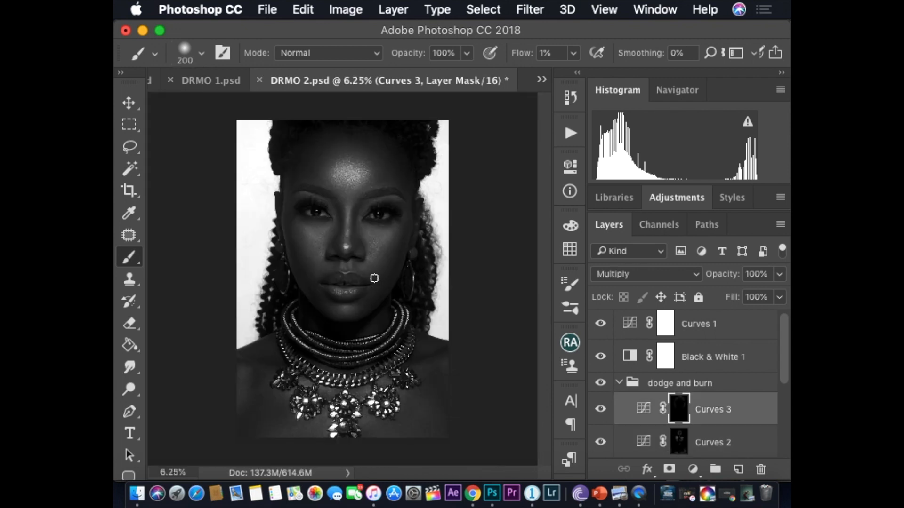
# Refine the burned facial shadows on the Curves 3 mask with a smaller soft brush, rotating the canvas view for easier strokes
pyautogui.press('super+plus')
pyautogui.press('super+plus')
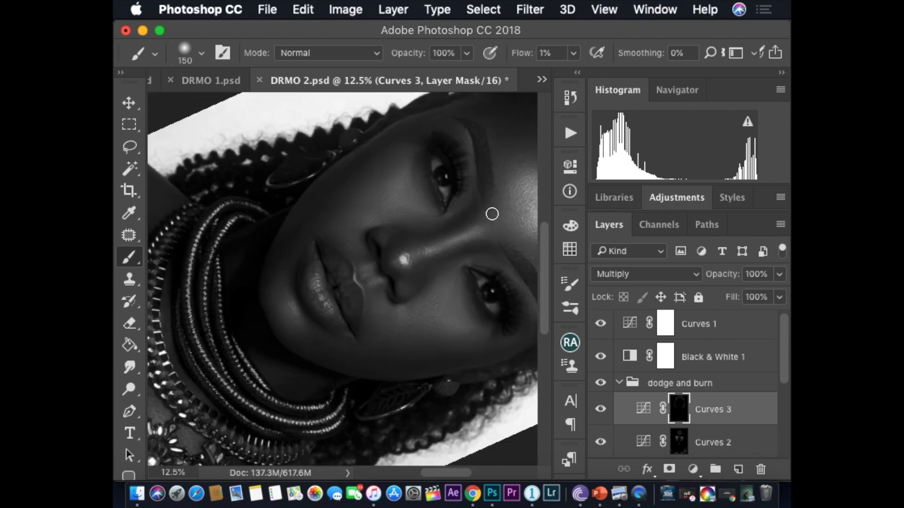
pyautogui.press('[')
pyautogui.press('[')
pyautogui.press('super+plus')
pyautogui.press('super+minus')
pyautogui.press('r')
pyautogui.moveTo(250, 296); pyautogui.dragTo(398, 190)
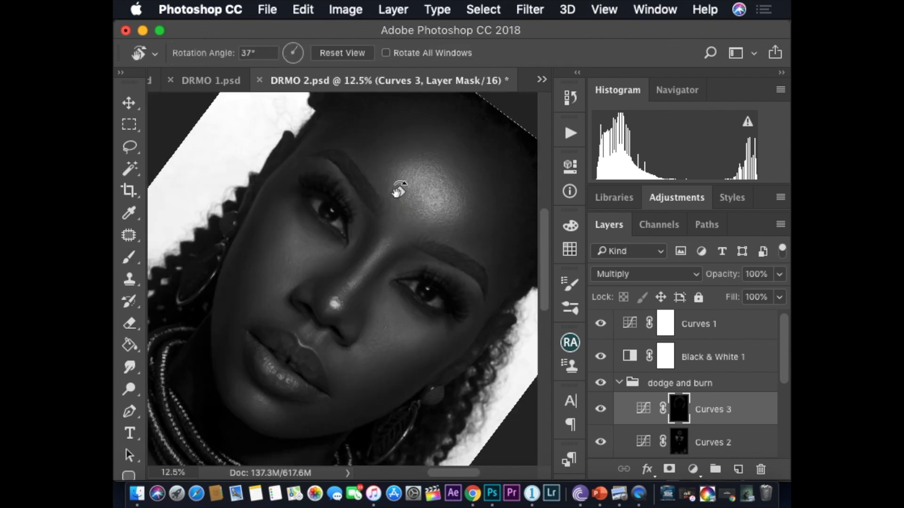
# Touch up the Curves 2 and Curves 3 masks on the whole portrait, and toggle the dodge and burn group to compare
pyautogui.press('super+minus')
pyautogui.click(679, 441)
pyautogui.press('super+minus')
pyautogui.click(679, 409)
pyautogui.press(']')
pyautogui.press('super+minus')
pyautogui.scroll(-2, 607, 367)
pyautogui.click(601, 354)
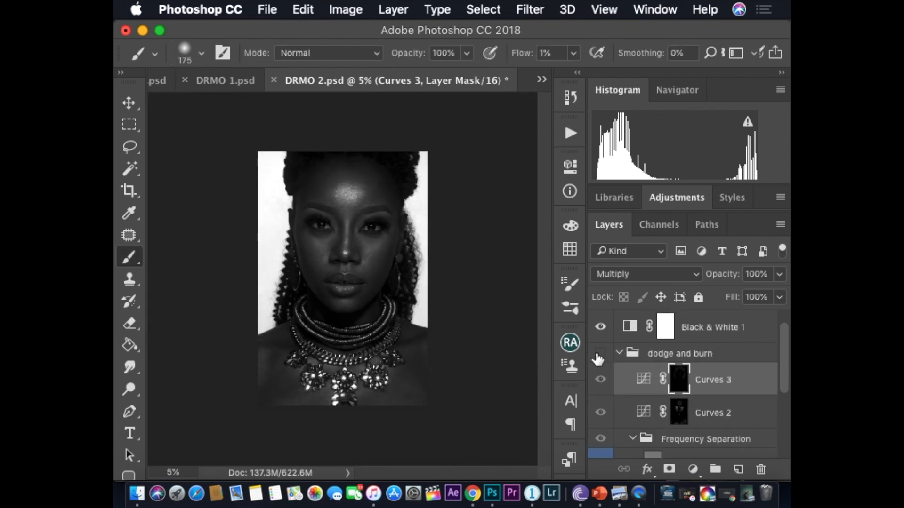
pyautogui.click(599, 353)
# Check the face up close with the Low Frequency copy layer selected, and reselect the Curves 3 mask with the Brush tool
pyautogui.scroll(-6, 706, 377)
pyautogui.click(706, 376)
pyautogui.click(129, 262)
pyautogui.press('super+plus')
pyautogui.press('super+plus')
pyautogui.press('super+plus')
pyautogui.scroll(3, 274, 182)
pyautogui.moveTo(784, 400)
pyautogui.mouseDown()
pyautogui.moveTo(784, 327)
pyautogui.moveTo(785, 389)
pyautogui.moveTo(785, 352)
pyautogui.mouseUp()
pyautogui.click(700, 366)
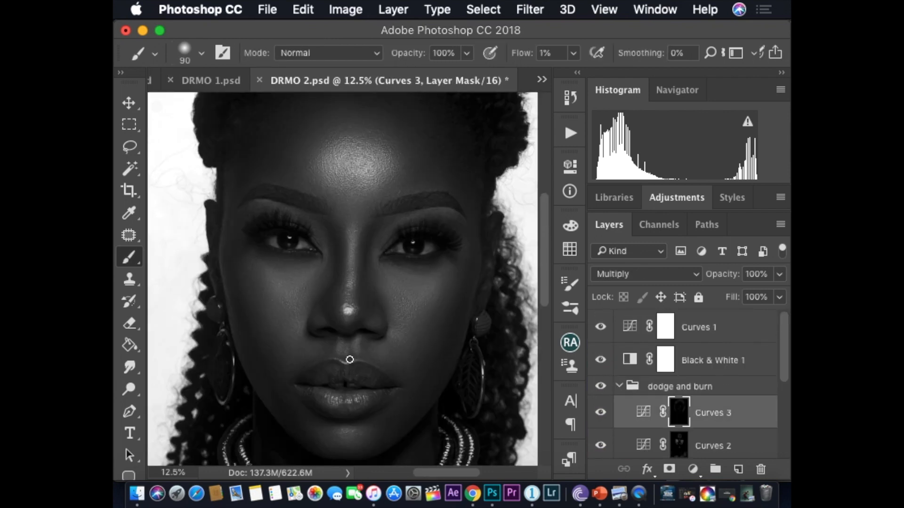
# Hide the black-and-white check layers above the dodge and burn group to restore the portrait's colour
pyautogui.press('super+minus')
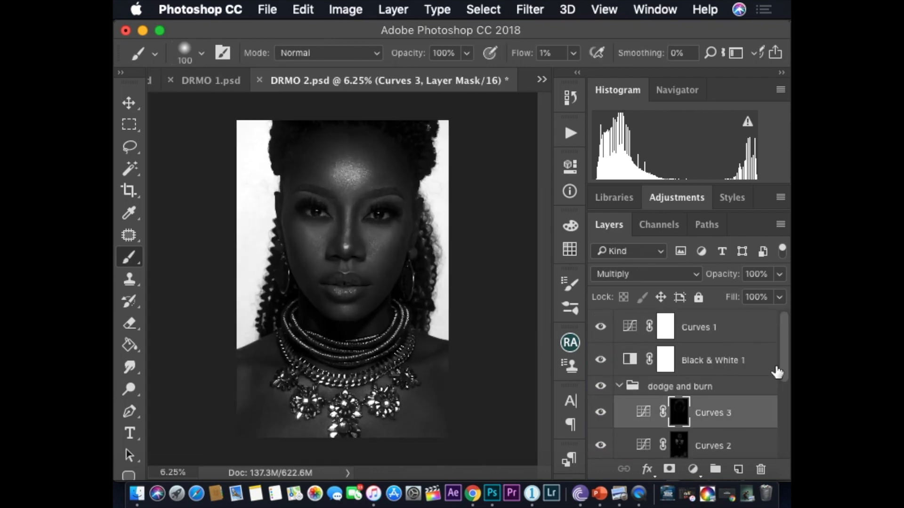
pyautogui.click(600, 360)
pyautogui.moveTo(779, 366); pyautogui.dragTo(776, 464)
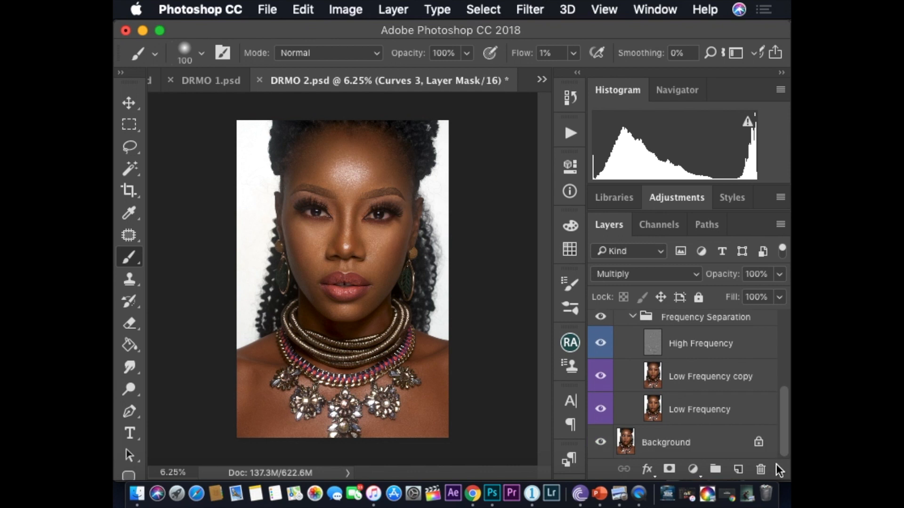
# Compare the retouched portrait with the original by repeatedly isolating the Background layer and restoring the other layers
pyautogui.keyDown('alt'); pyautogui.click(600, 445); pyautogui.keyUp('alt')
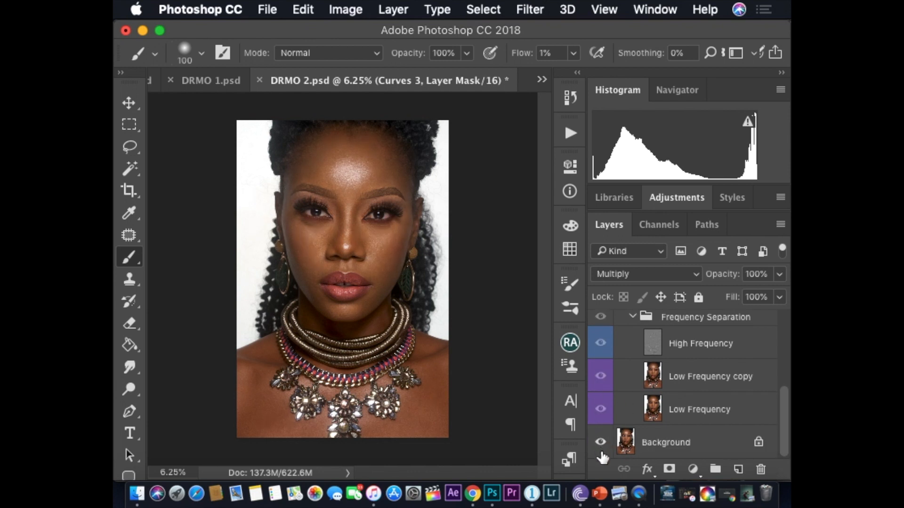
pyautogui.keyDown('alt'); pyautogui.click(601, 445); pyautogui.keyUp('alt')
pyautogui.keyDown('alt'); pyautogui.click(603, 445); pyautogui.keyUp('alt')
pyautogui.keyDown('alt'); pyautogui.click(601, 444); pyautogui.keyUp('alt')
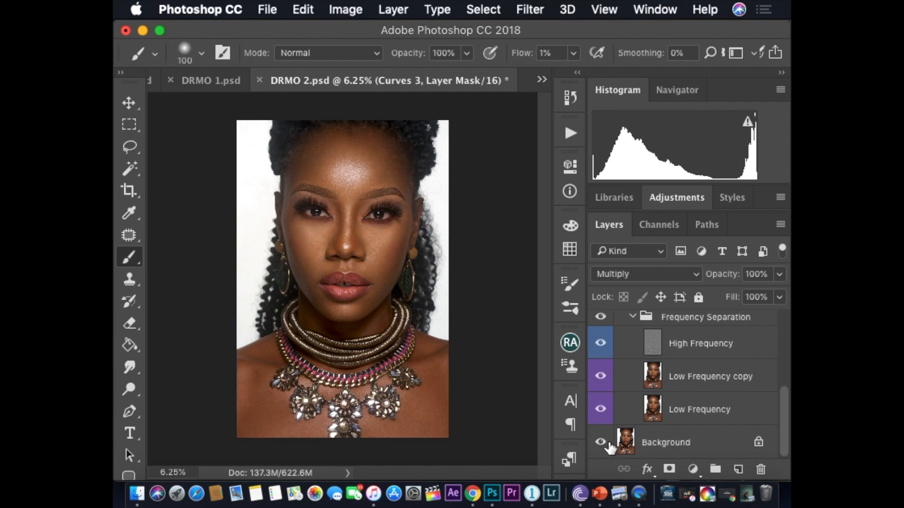
pyautogui.keyDown('alt'); pyautogui.click(603, 445); pyautogui.keyUp('alt')
pyautogui.keyDown('alt'); pyautogui.click(603, 446); pyautogui.keyUp('alt')
pyautogui.keyDown('alt'); pyautogui.click(602, 446); pyautogui.keyUp('alt')
pyautogui.keyDown('alt'); pyautogui.click(602, 446); pyautogui.keyUp('alt')
pyautogui.keyDown('alt'); pyautogui.click(603, 446); pyautogui.keyUp('alt')
pyautogui.keyDown('alt'); pyautogui.click(602, 446); pyautogui.keyUp('alt')
pyautogui.keyDown('alt'); pyautogui.click(602, 446); pyautogui.keyUp('alt')
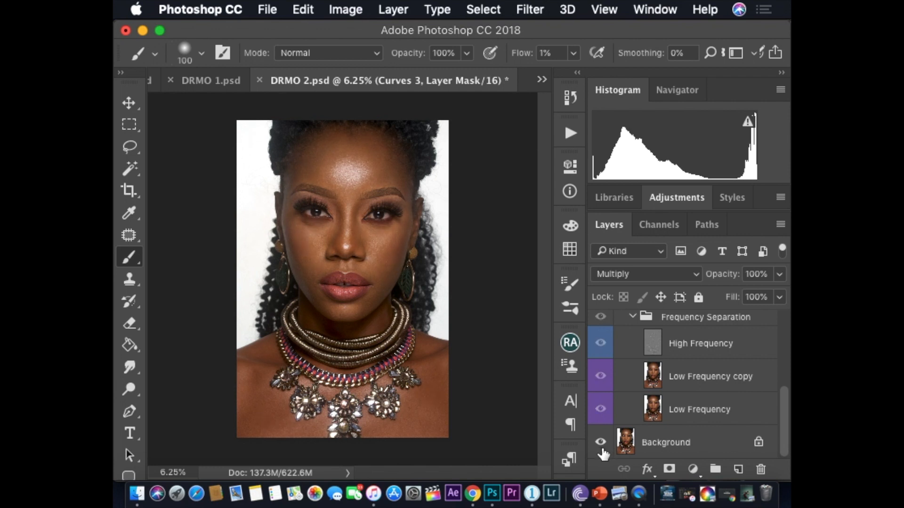
pyautogui.keyDown('alt'); pyautogui.click(603, 447); pyautogui.keyUp('alt')
pyautogui.keyDown('alt'); pyautogui.click(602, 448); pyautogui.keyUp('alt')
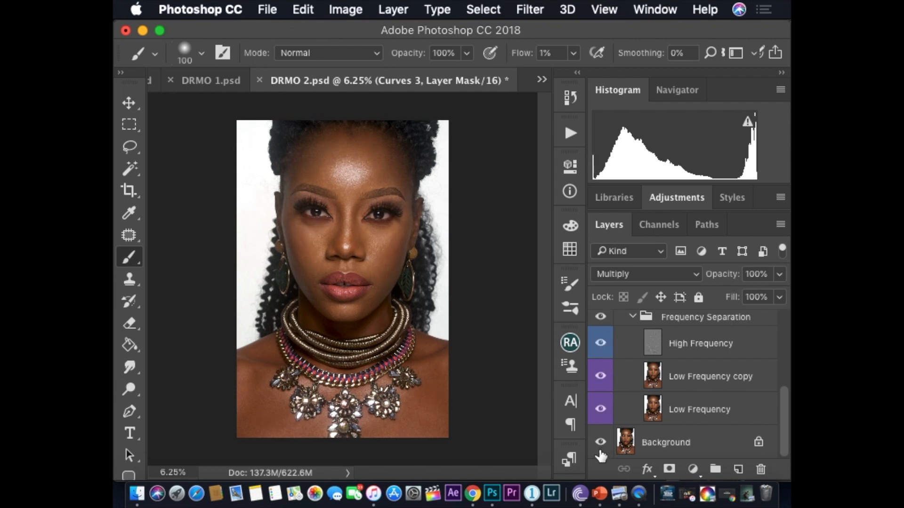
pyautogui.keyDown('alt'); pyautogui.click(603, 447); pyautogui.keyUp('alt')
pyautogui.keyDown('alt'); pyautogui.click(602, 448); pyautogui.keyUp('alt')
pyautogui.keyDown('alt'); pyautogui.click(602, 453); pyautogui.keyUp('alt')
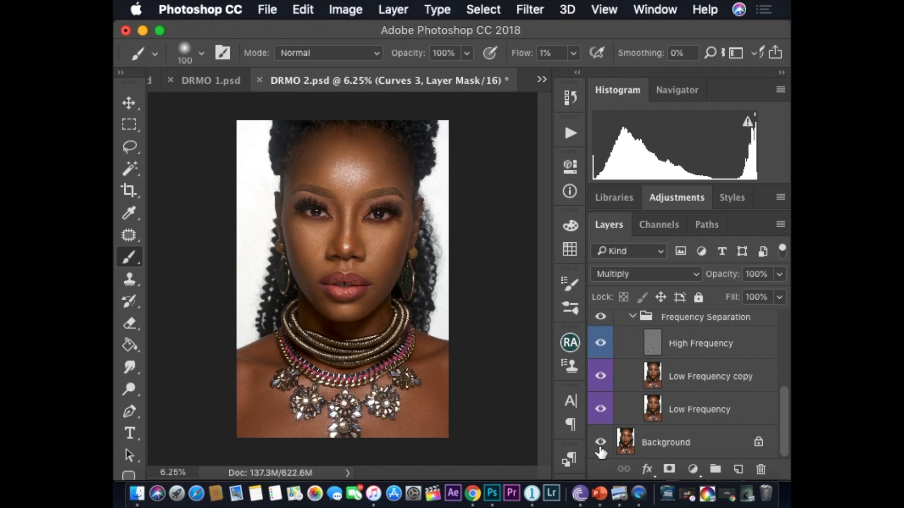
pyautogui.keyDown('alt'); pyautogui.click(601, 451); pyautogui.keyUp('alt')
pyautogui.keyDown('alt'); pyautogui.click(600, 452); pyautogui.keyUp('alt')
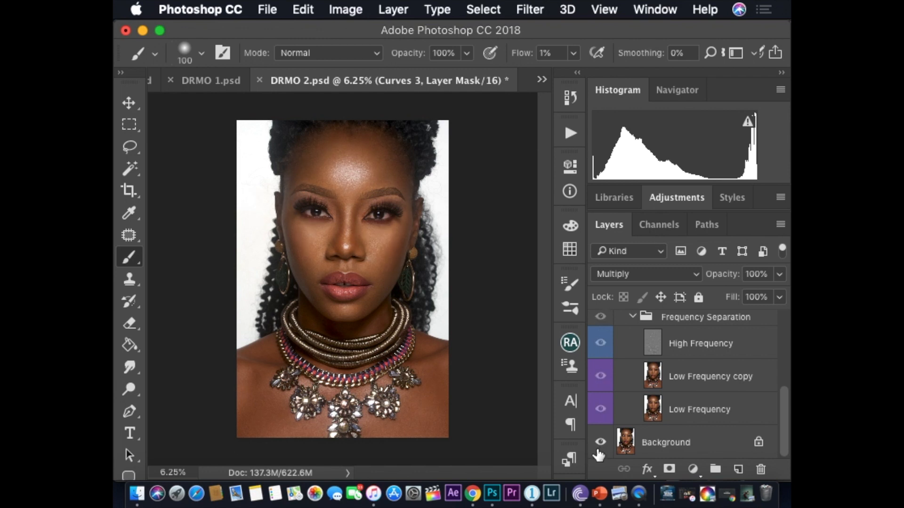
pyautogui.keyDown('alt'); pyautogui.click(599, 453); pyautogui.keyUp('alt')
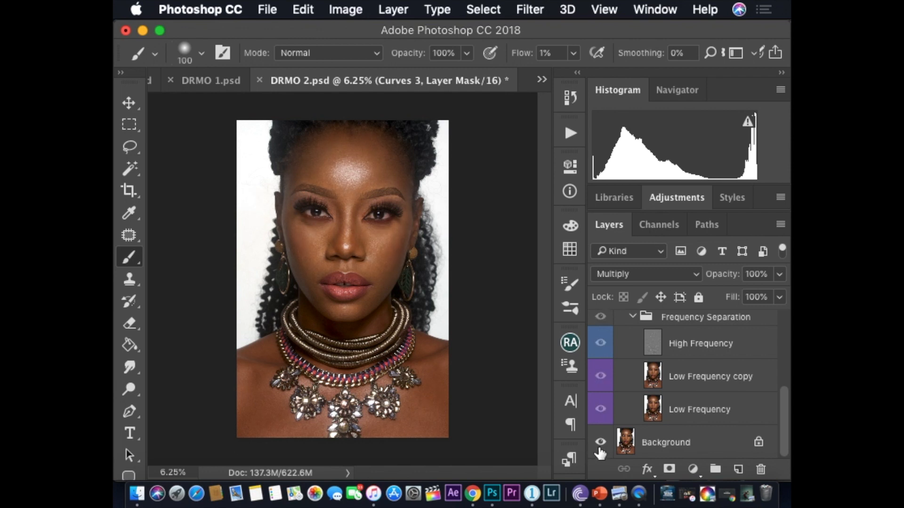
# Isolate the Background layer and bring back the other layers several more times to review the skin retouch
pyautogui.keyDown('alt'); pyautogui.click(599, 451); pyautogui.keyUp('alt')
pyautogui.keyDown('alt'); pyautogui.click(600, 452); pyautogui.keyUp('alt')
pyautogui.keyDown('alt'); pyautogui.click(599, 452); pyautogui.keyUp('alt')
pyautogui.keyDown('alt'); pyautogui.click(599, 451); pyautogui.keyUp('alt')
pyautogui.keyDown('alt'); pyautogui.click(600, 452); pyautogui.keyUp('alt')
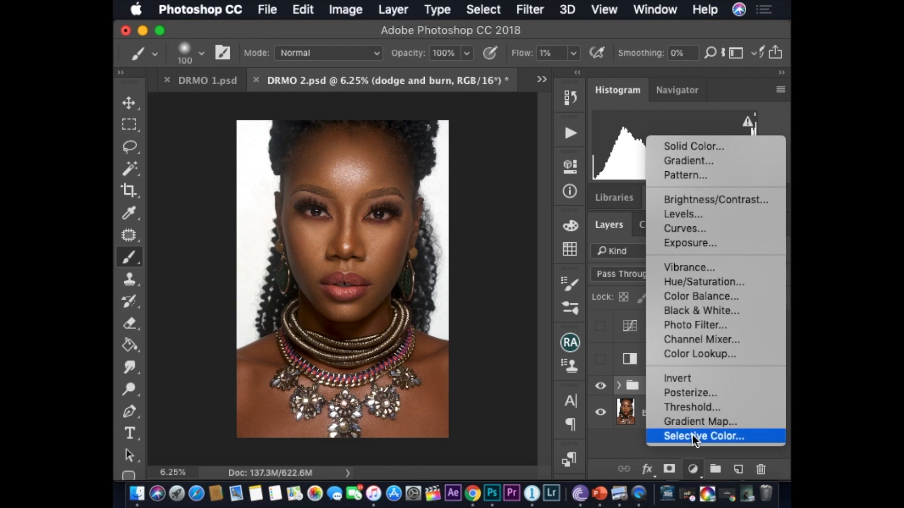
# Add a Photo Filter adjustment layer above the dodge and burn group and toggle its visibility to preview the tint
pyautogui.click(710, 321)
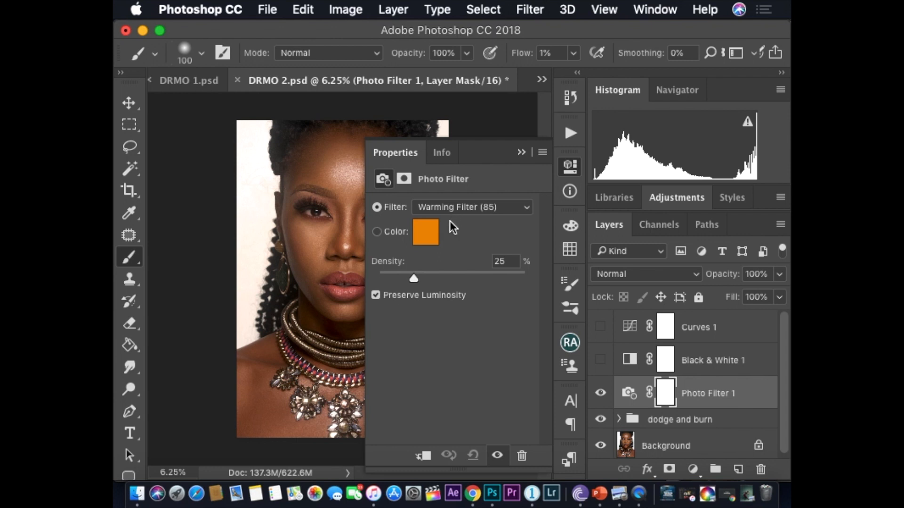
pyautogui.click(601, 396)
pyautogui.click(601, 398)
pyautogui.click(618, 420)
pyautogui.click(617, 420)
# Change the Photo Filter to Cooling Filter (82) and invert its layer mask to black
pyautogui.click(464, 207)
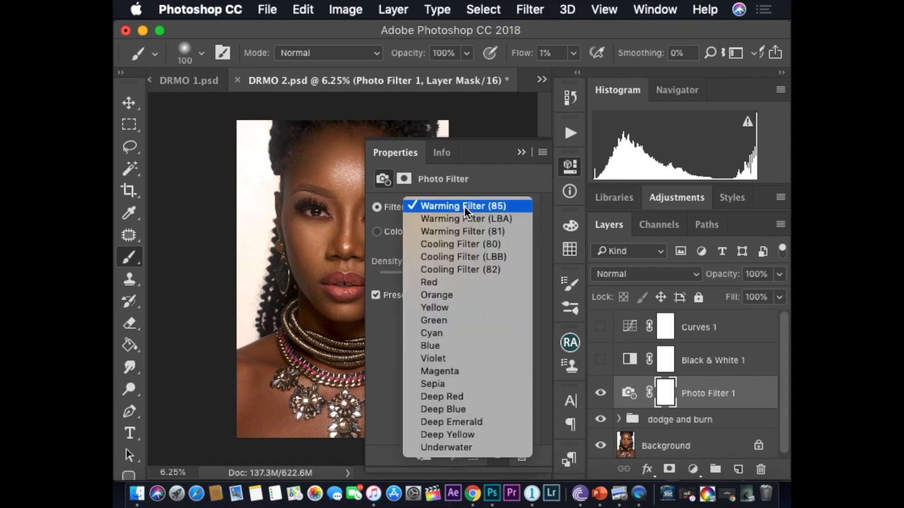
pyautogui.click(484, 271)
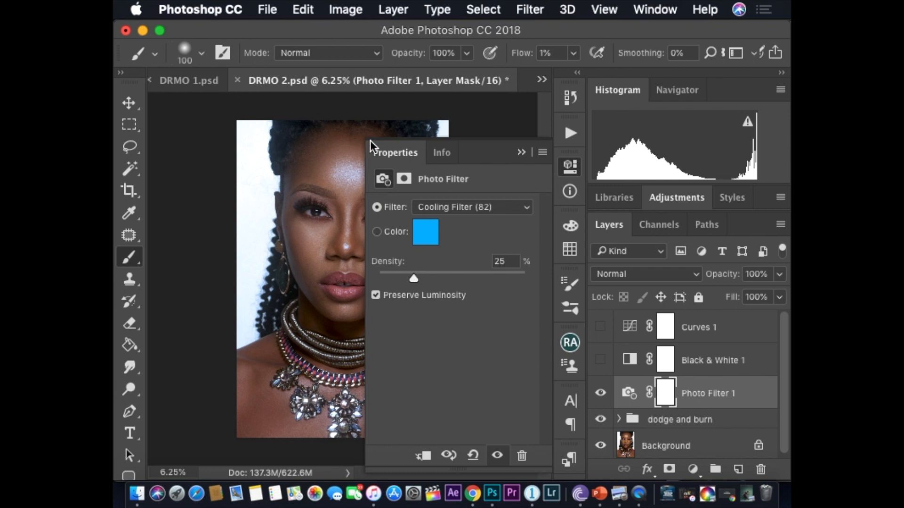
pyautogui.click(521, 152)
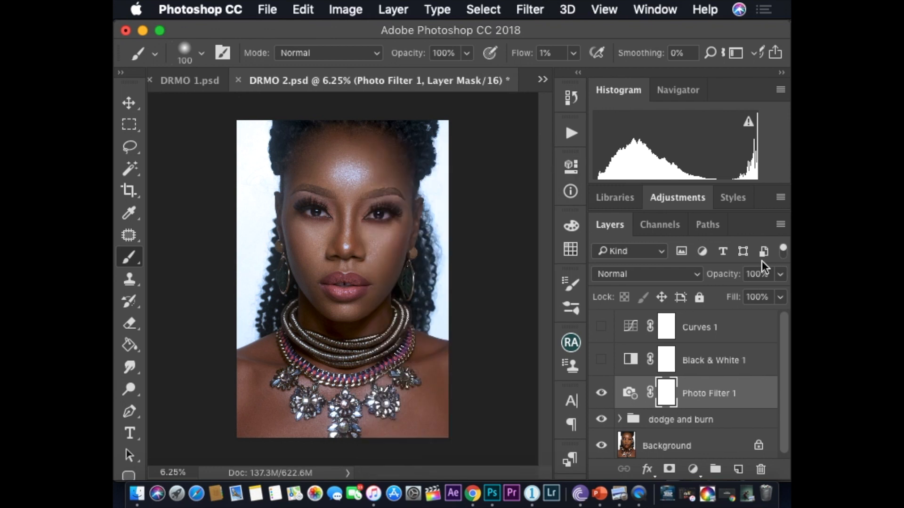
pyautogui.press('super+i')
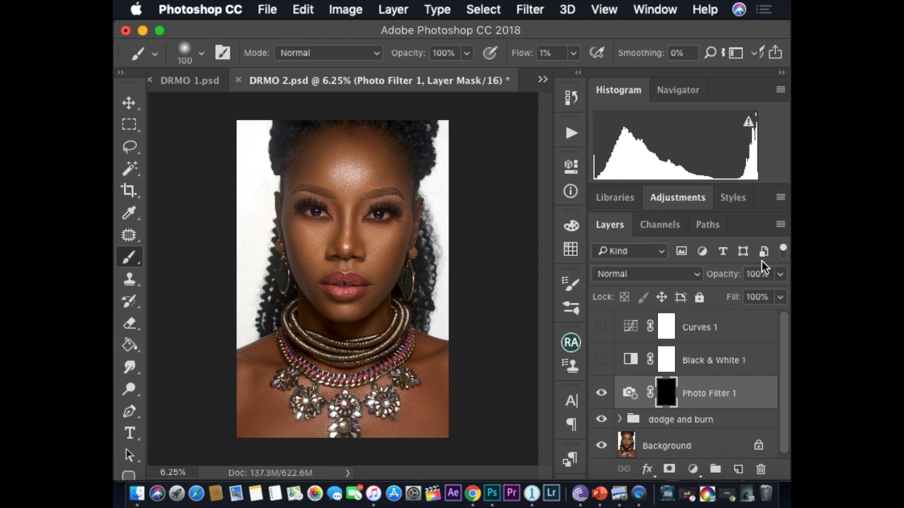
# Paint the cooling filter into the white of the first eye on the Photo Filter mask, with a small brush at 26% flow
pyautogui.press('super+equal')
pyautogui.press('super+equal')
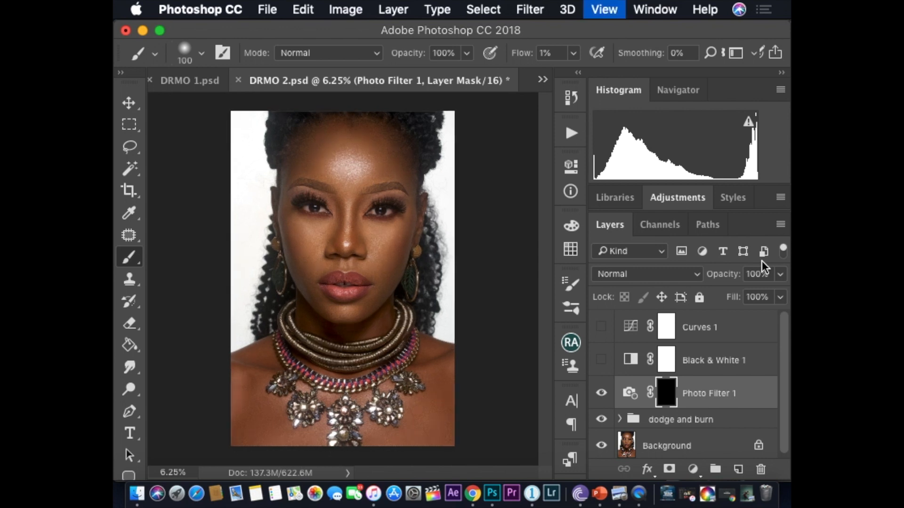
pyautogui.moveTo(348, 236); pyautogui.dragTo(383, 335)
pyautogui.scroll(5, 399, 236)
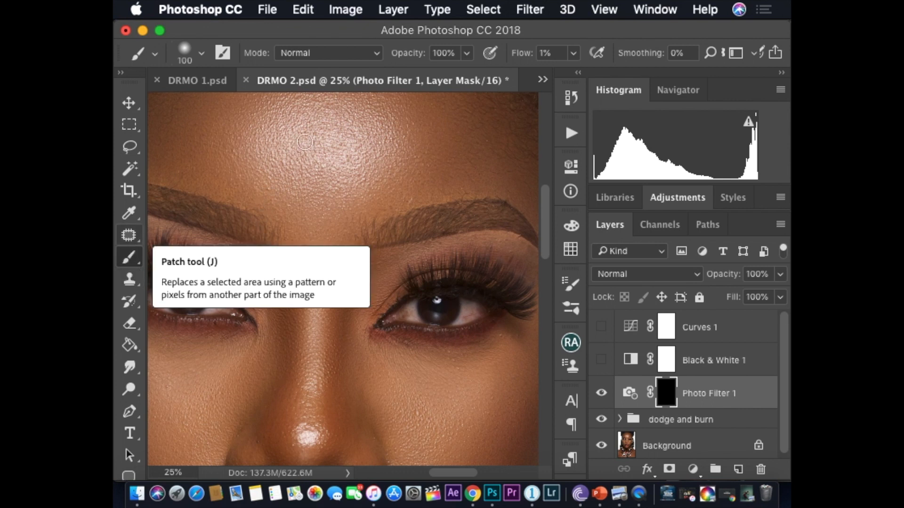
pyautogui.click(573, 53)
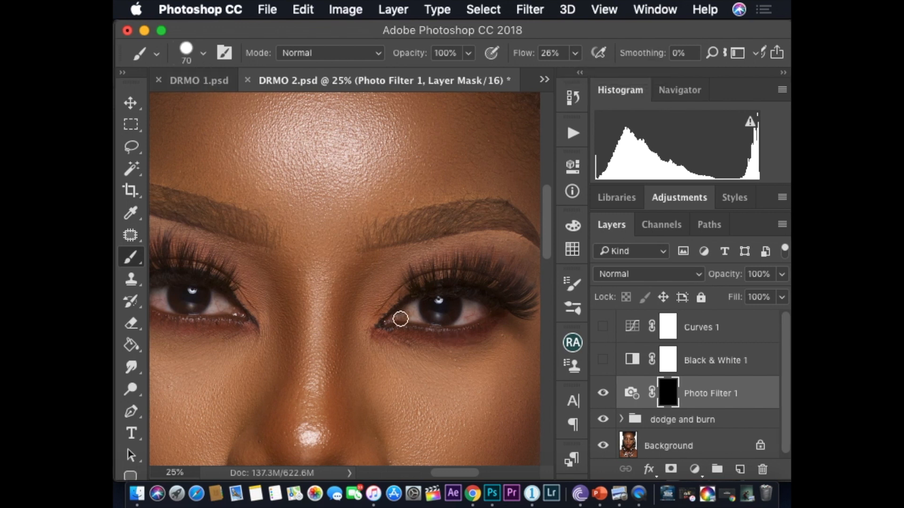
pyautogui.press('[')
pyautogui.press('[')
pyautogui.press('[')
pyautogui.press('[')
pyautogui.press('[')
pyautogui.moveTo(442, 303); pyautogui.dragTo(474, 319)
# Paint the cooling filter into the white of the other eye on the same mask with a size 30 brush
pyautogui.press('[')
pyautogui.press('[')
pyautogui.press('[')
pyautogui.moveTo(229, 323); pyautogui.dragTo(326, 332)
pyautogui.moveTo(339, 326)
pyautogui.mouseDown()
pyautogui.moveTo(271, 311)
pyautogui.moveTo(320, 322)
pyautogui.mouseUp()
pyautogui.press('super+minus')
pyautogui.press('super+minus')
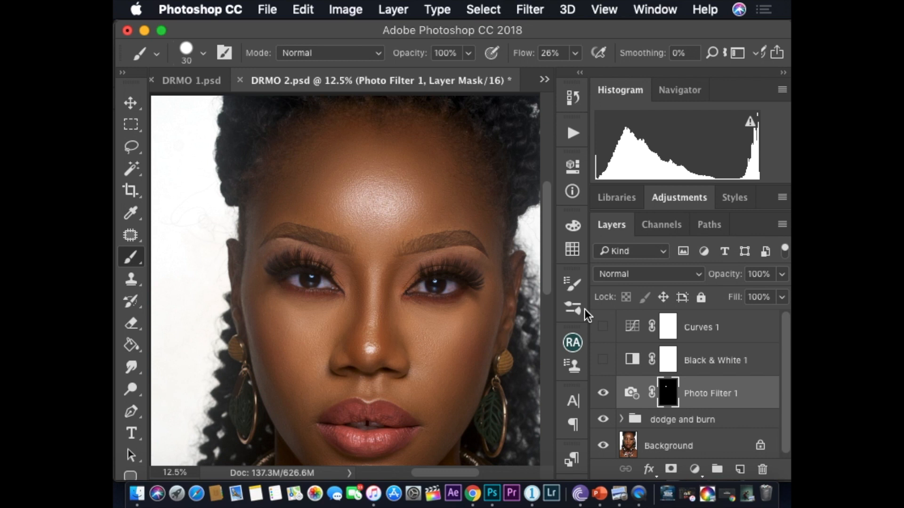
# Add a Black & White adjustment layer above the Photo Filter layer and clip it to that layer
pyautogui.click(695, 469)
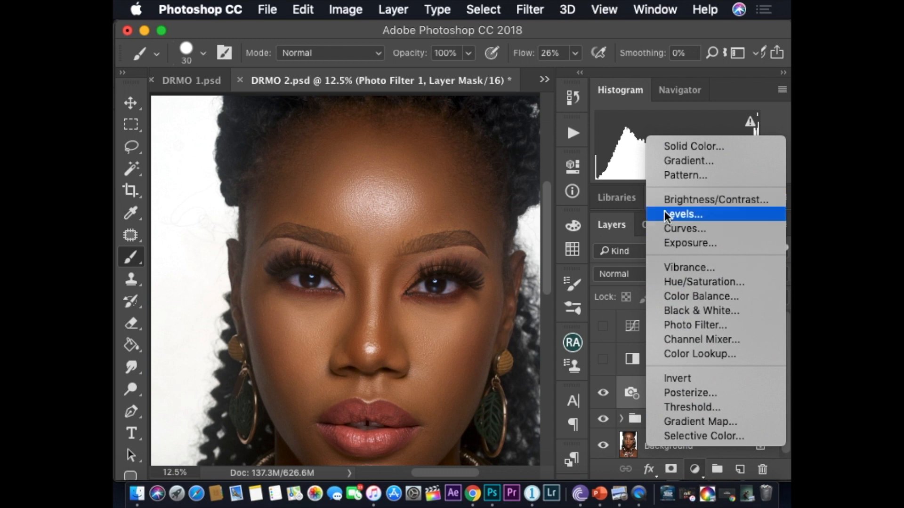
pyautogui.click(685, 311)
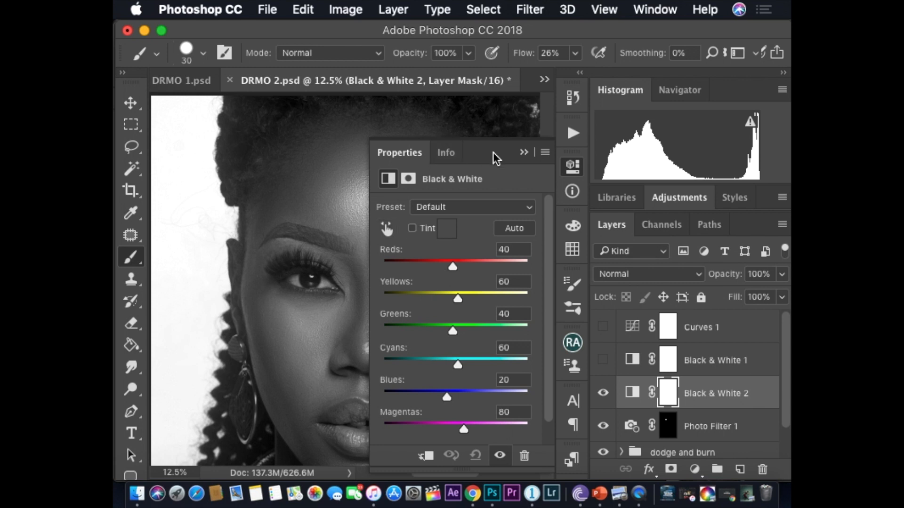
pyautogui.click(523, 152)
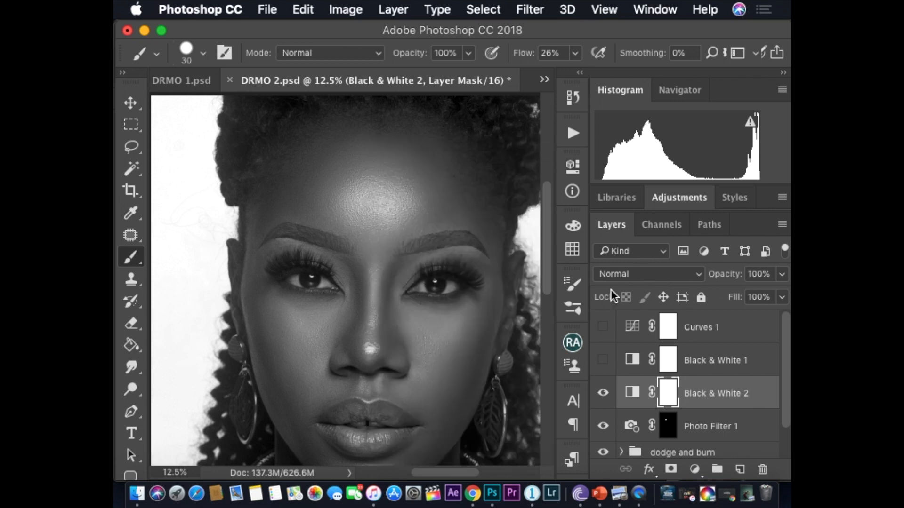
pyautogui.click(632, 393)
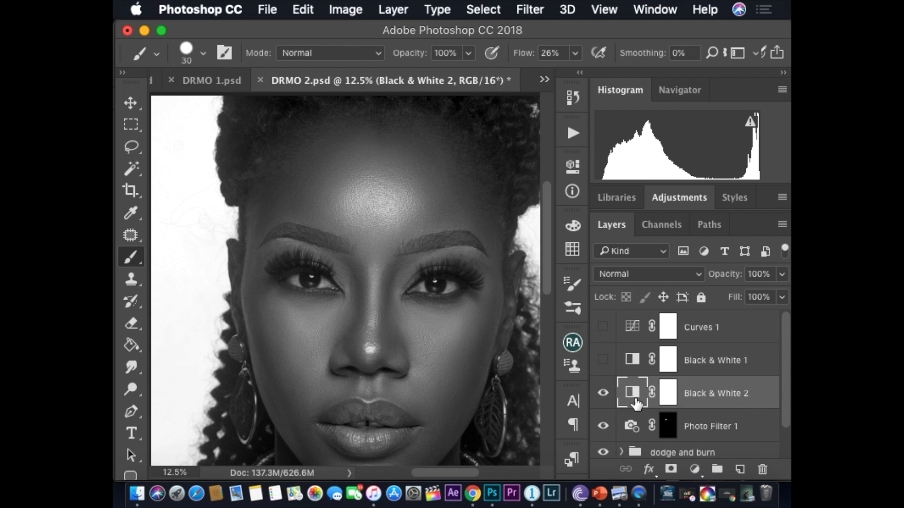
pyautogui.moveTo(702, 410)
pyautogui.mouseDown()
pyautogui.moveTo(709, 403)
pyautogui.moveTo(708, 421)
pyautogui.moveTo(708, 408)
pyautogui.mouseUp()
pyautogui.keyDown('alt'); pyautogui.click(708, 408); pyautogui.keyUp('alt')
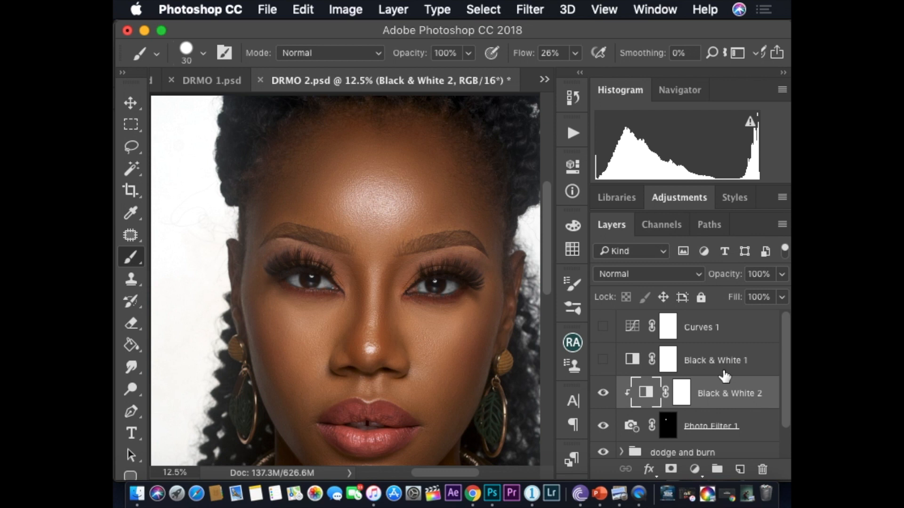
# Lower the opacity of the clipped Black & White layer to soften its effect on the eyes
pyautogui.click(781, 297)
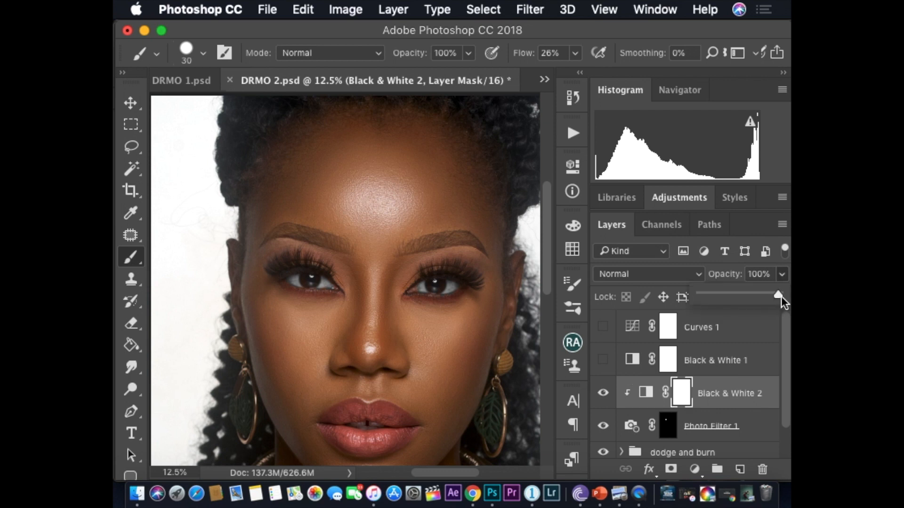
pyautogui.moveTo(728, 292); pyautogui.dragTo(722, 293)
pyautogui.press('super+minus')
pyautogui.press('super+minus')
# Add a Color Lookup adjustment layer with the Lightness Decrease abstract profile and set its opacity to 70%
pyautogui.click(695, 469)
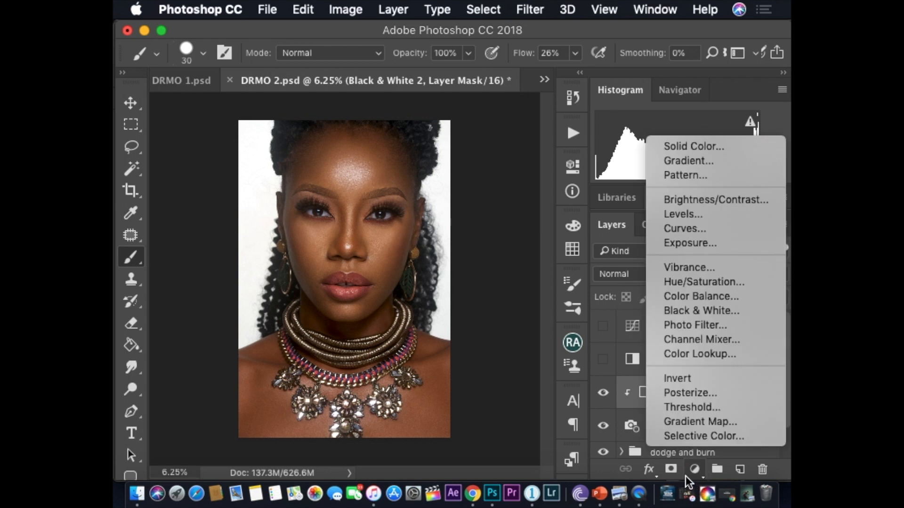
pyautogui.click(703, 354)
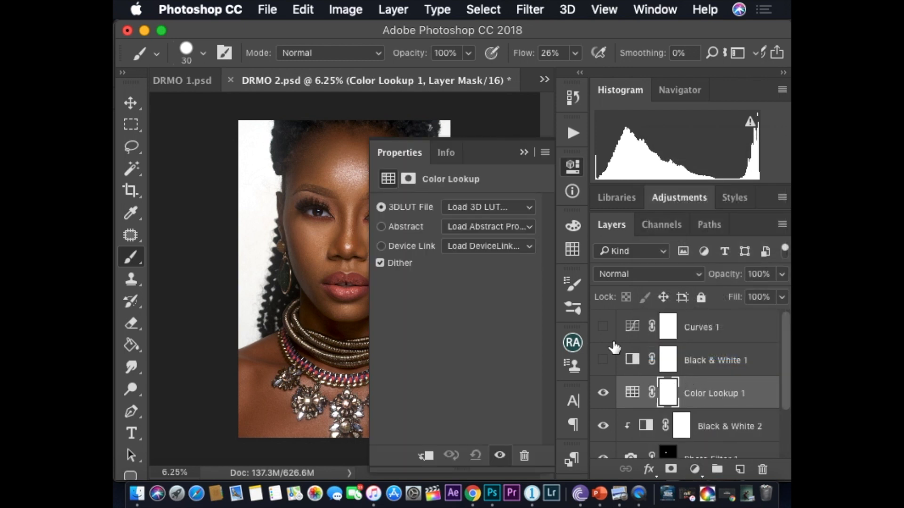
pyautogui.click(484, 227)
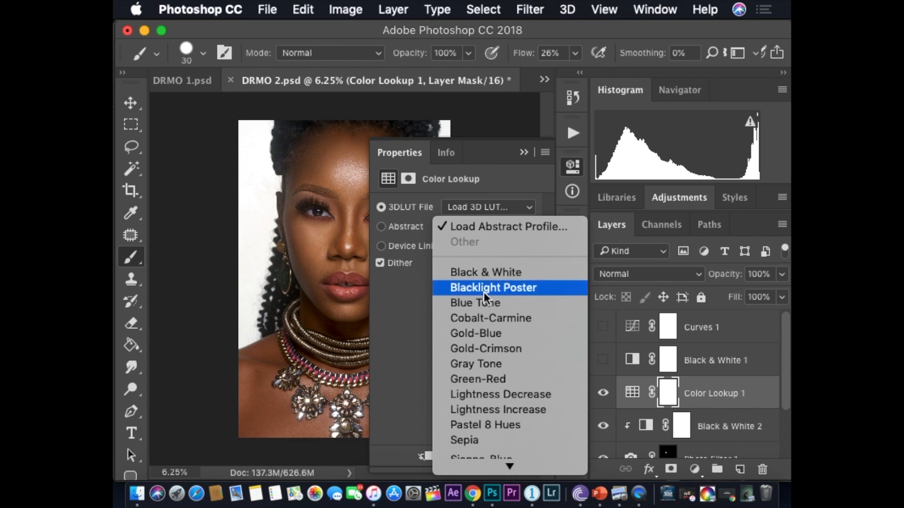
pyautogui.click(501, 394)
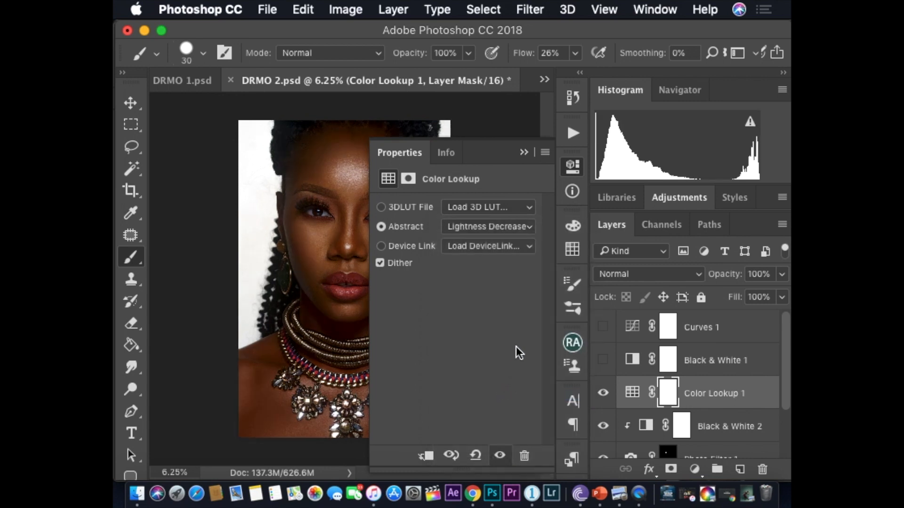
pyautogui.click(524, 152)
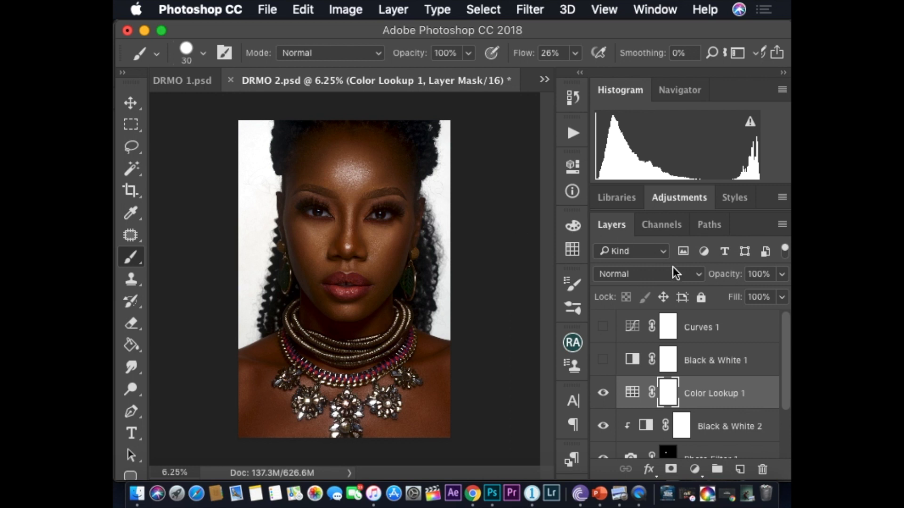
pyautogui.click(780, 278)
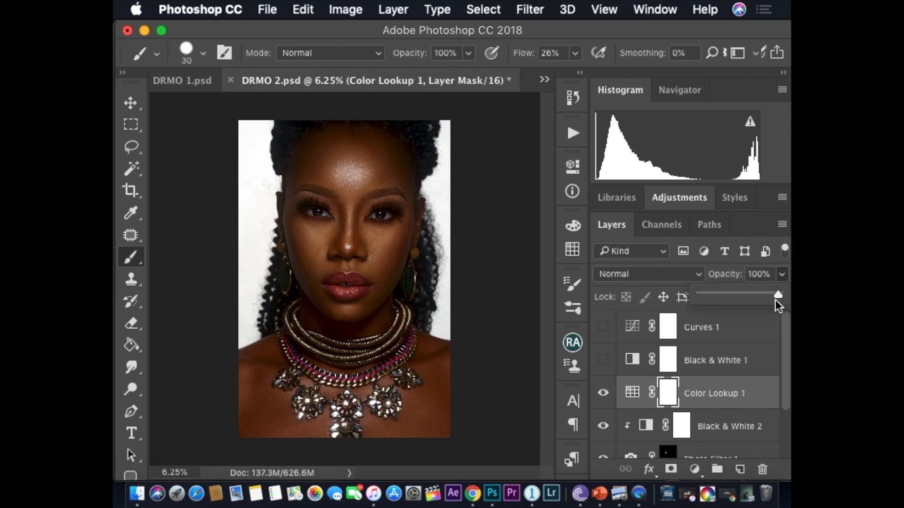
pyautogui.moveTo(758, 295); pyautogui.dragTo(754, 296)
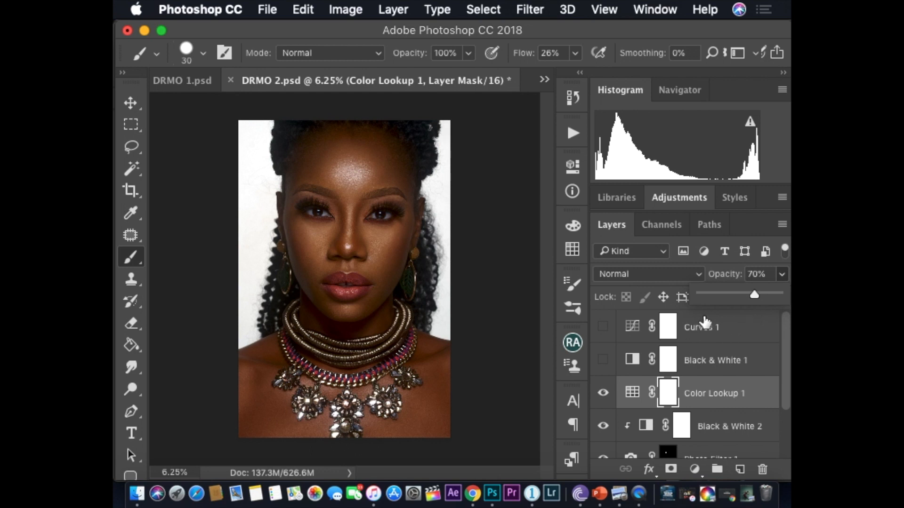
# Toggle the Color Lookup layer repeatedly to compare its darkening effect on the portrait, leaving it hidden
pyautogui.click(601, 398)
pyautogui.click(602, 401)
pyautogui.click(602, 406)
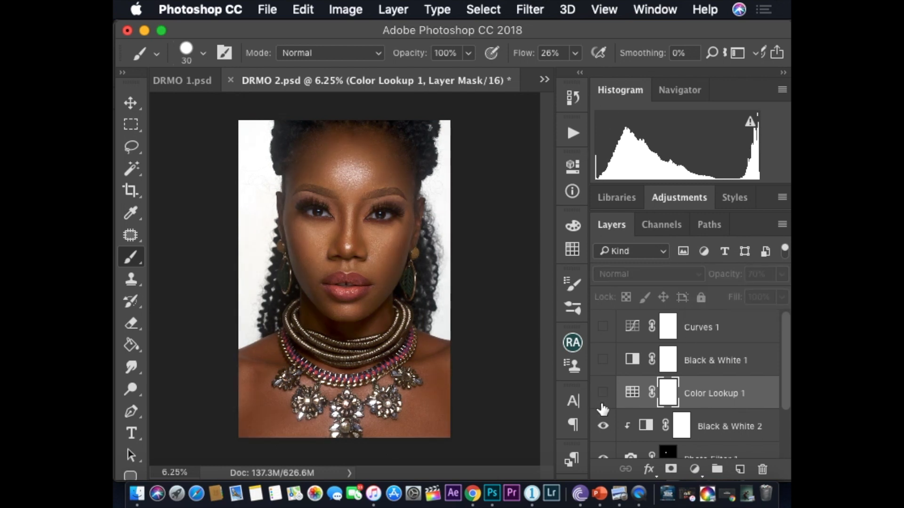
pyautogui.click(601, 409)
pyautogui.click(600, 407)
pyautogui.click(600, 409)
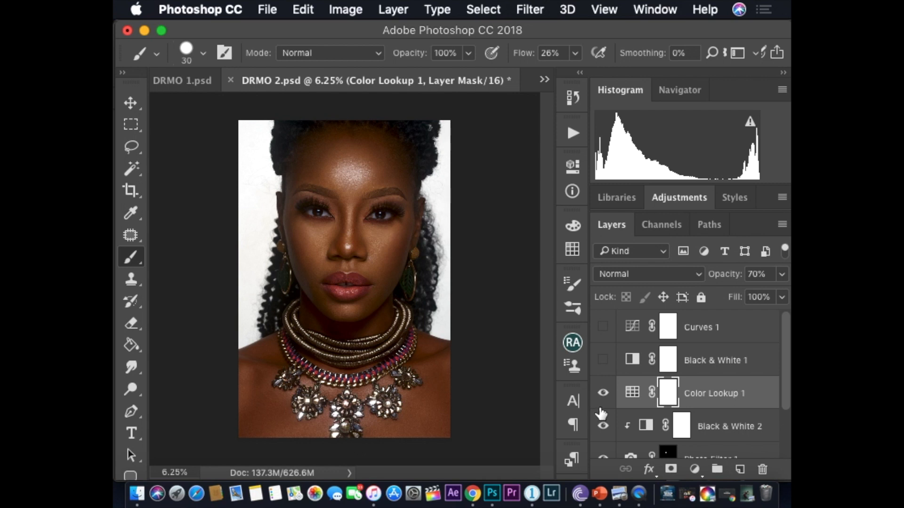
pyautogui.click(600, 400)
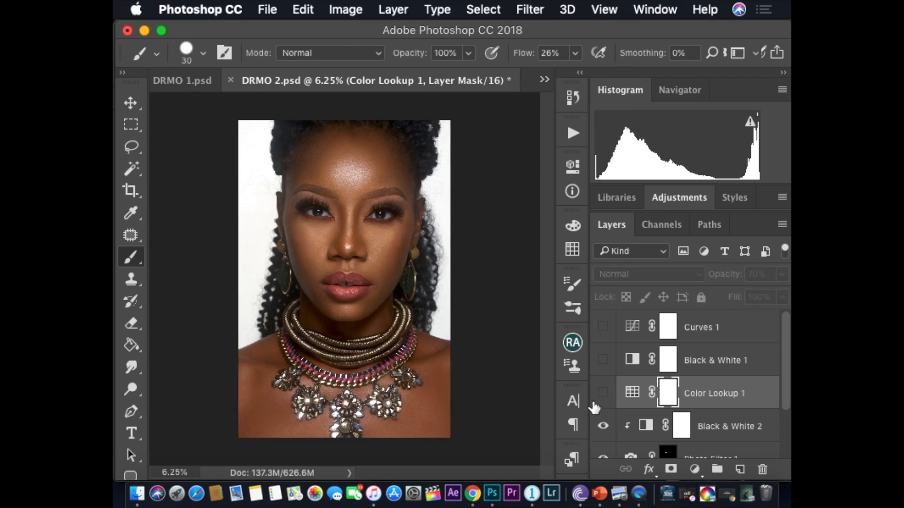
pyautogui.click(602, 400)
pyautogui.click(602, 400)
pyautogui.click(694, 469)
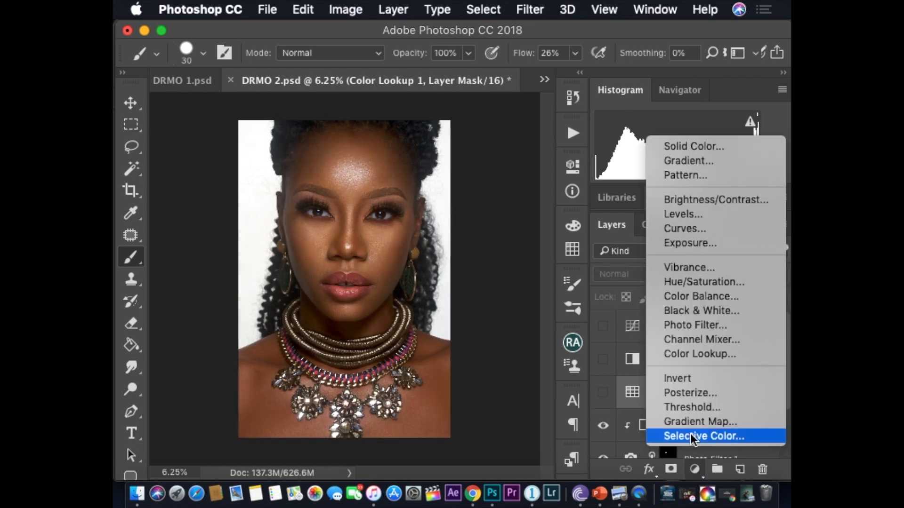
pyautogui.click(707, 353)
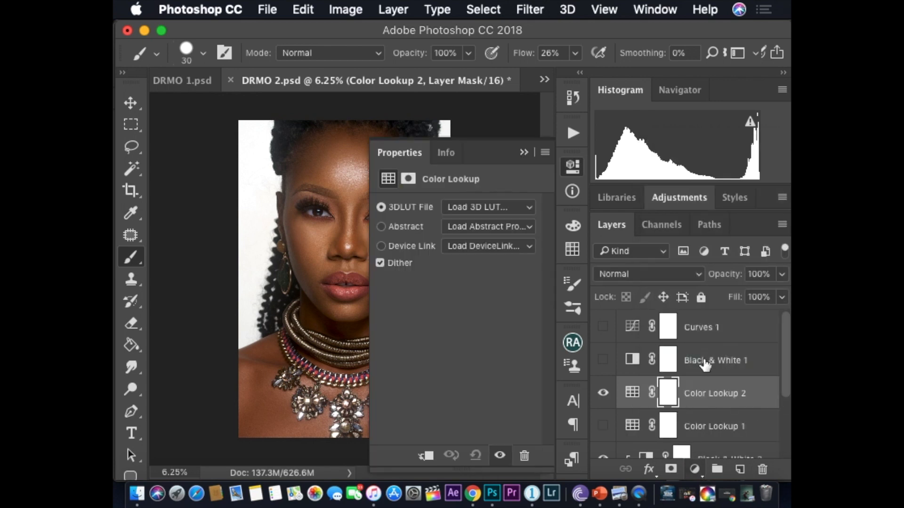
pyautogui.click(500, 228)
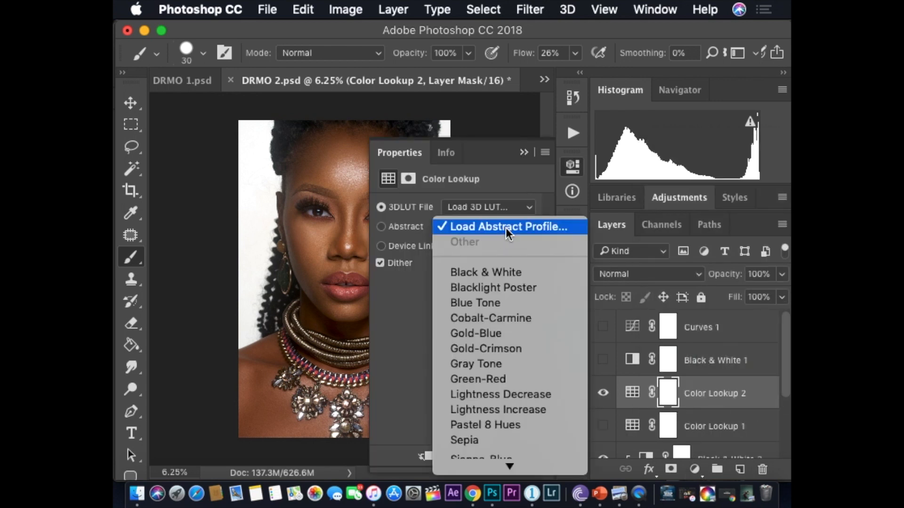
pyautogui.click(505, 179)
pyautogui.click(501, 225)
pyautogui.click(525, 398)
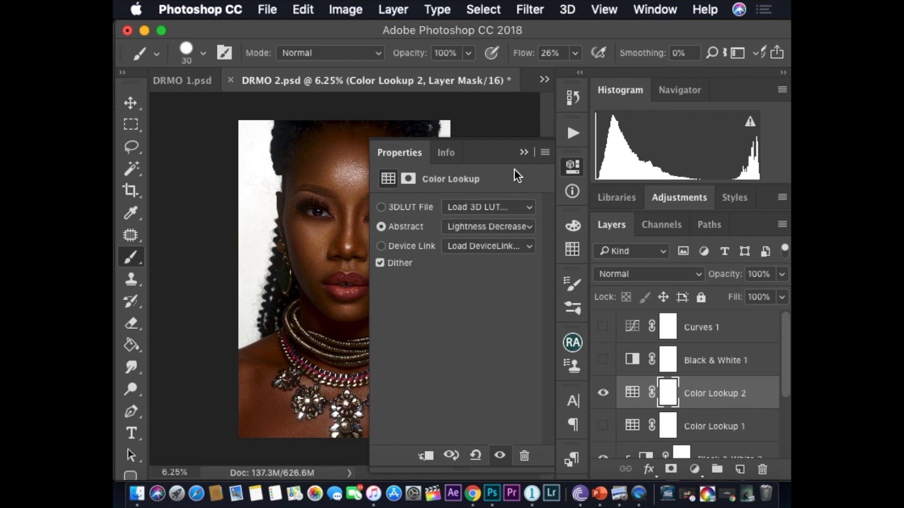
pyautogui.click(522, 154)
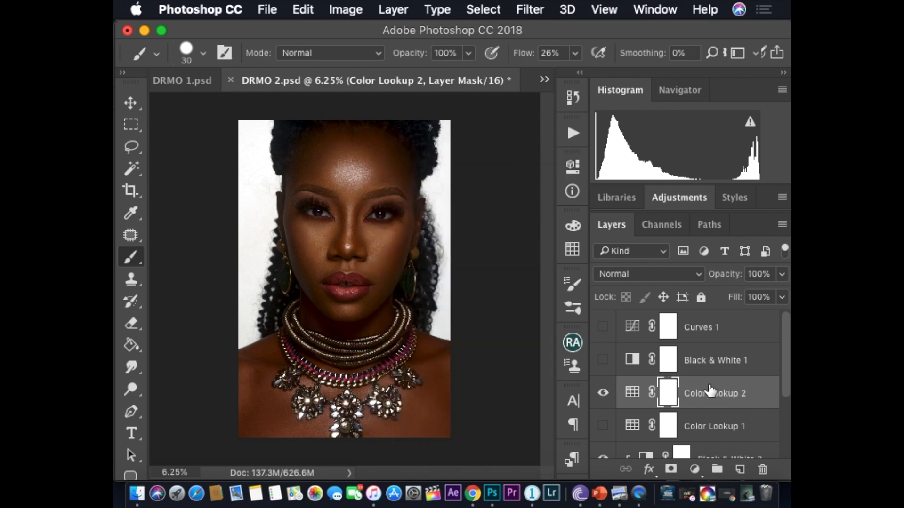
pyautogui.press('Delete')
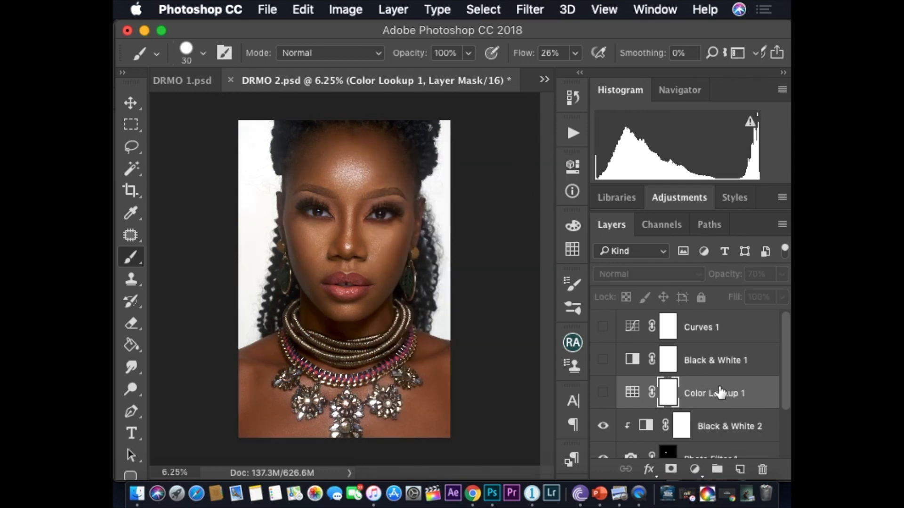